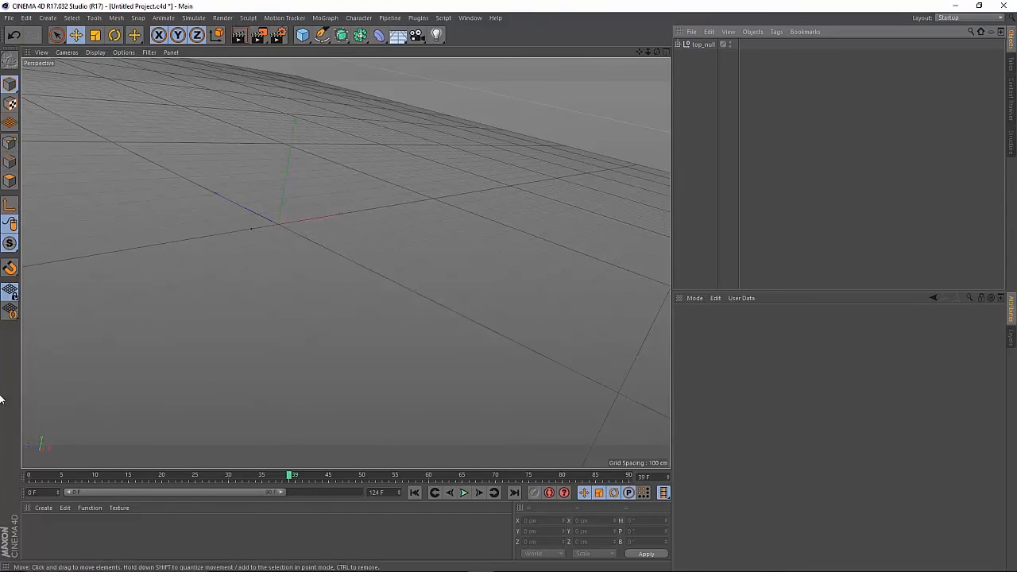
- Create a new material and load RAW 1_00000.jpg from the tutorial folder as its colour texture, without copying it to the project location
double_click(42, 539)
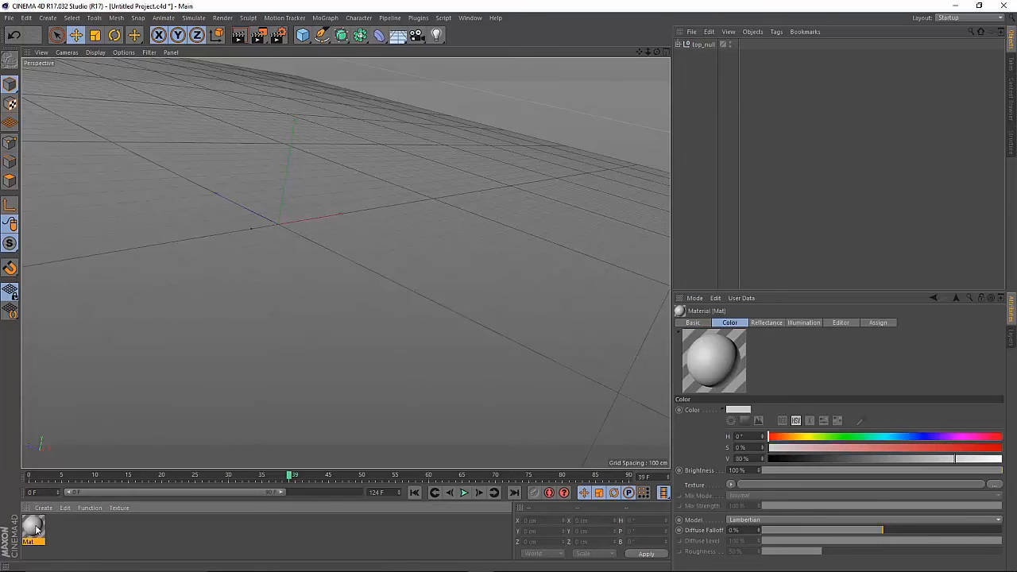
double_click(34, 527)
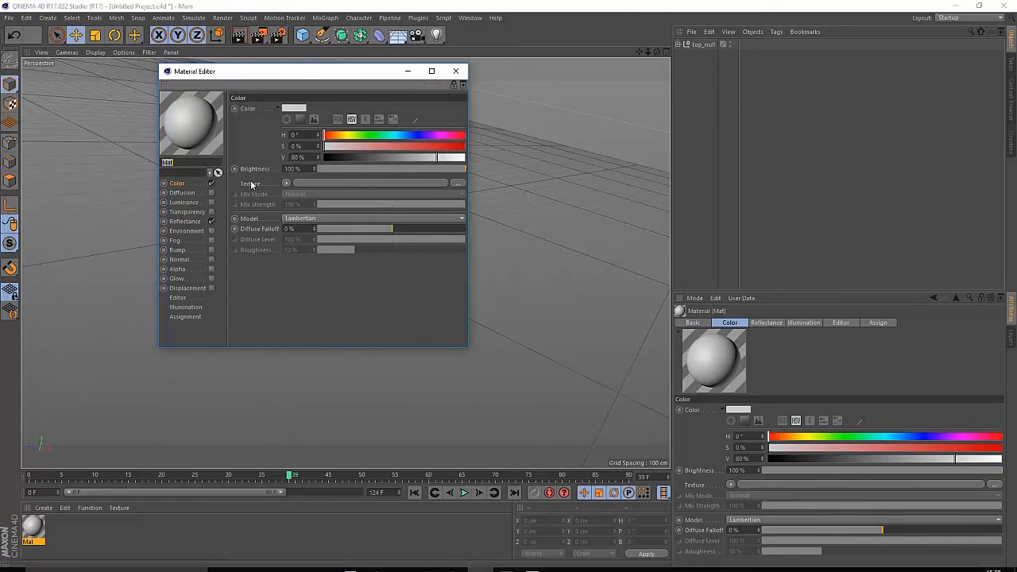
click(364, 188)
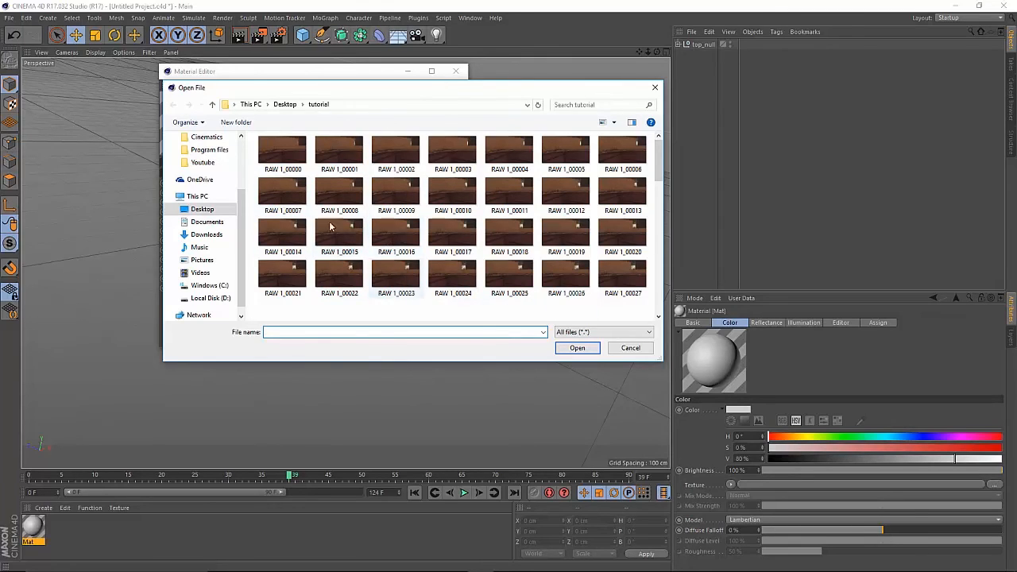
click(285, 159)
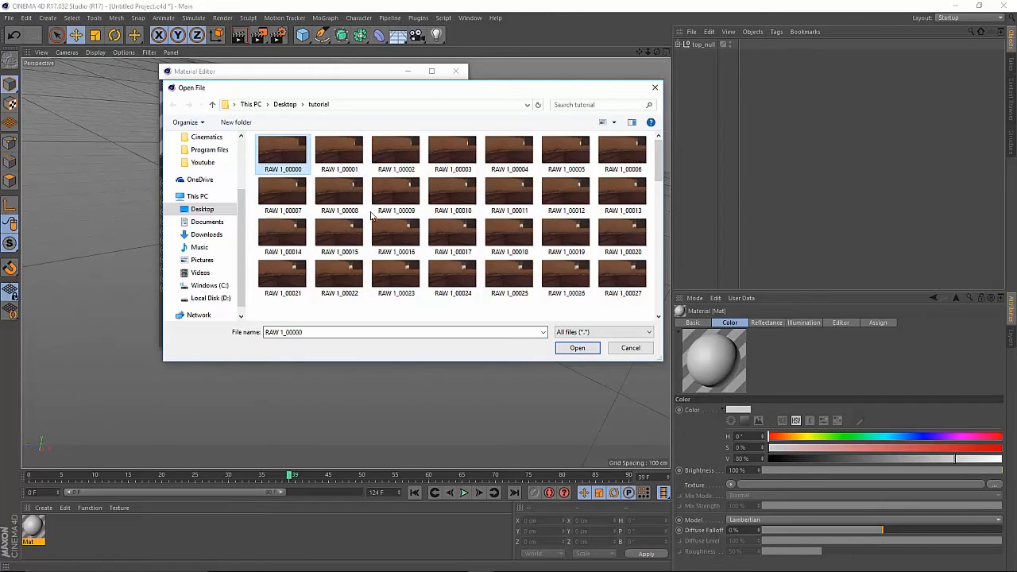
click(576, 349)
click(569, 332)
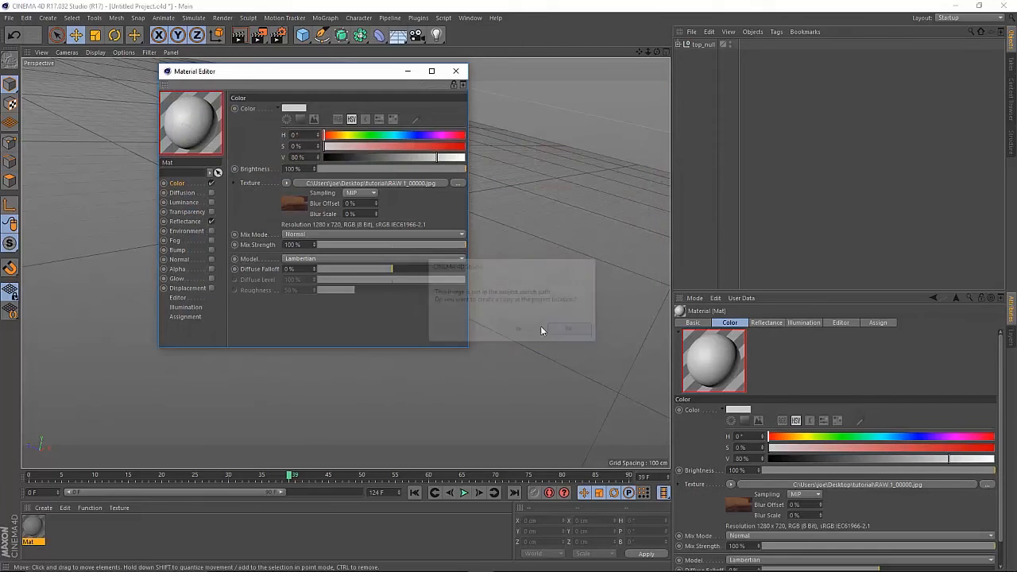
- Disable the material's Reflectance channel and enable Animate Preview in its editor settings
click(210, 221)
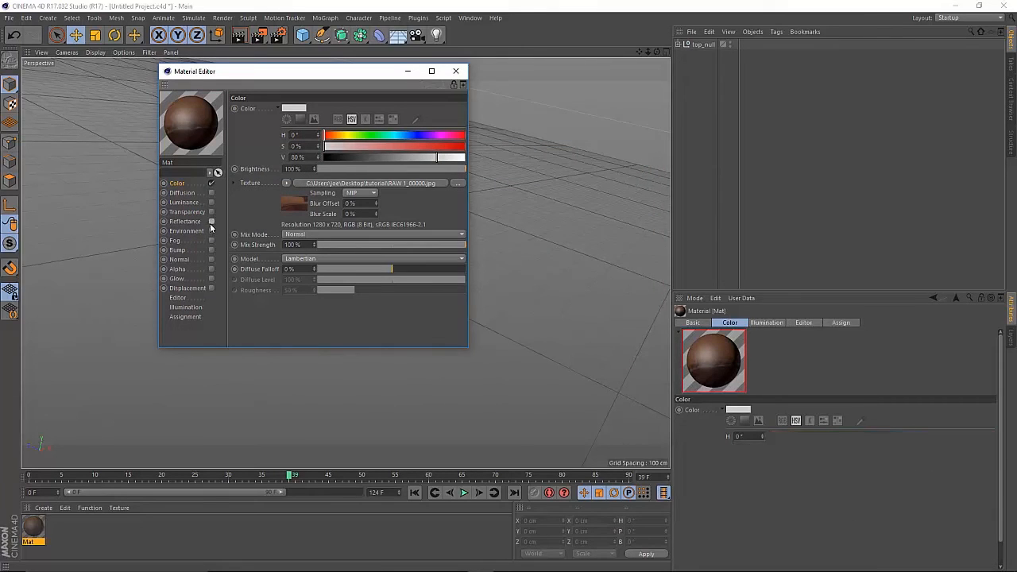
click(178, 298)
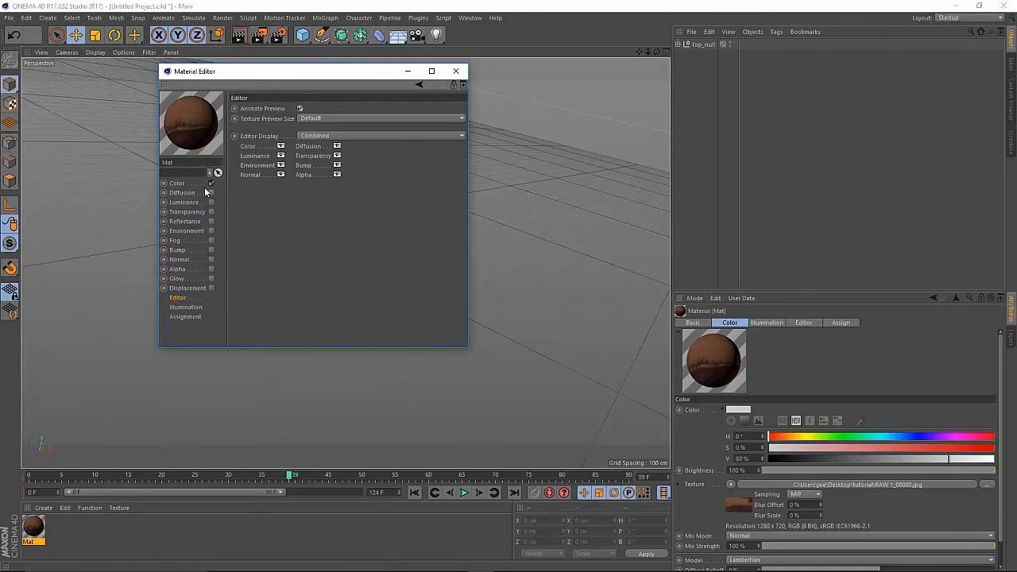
click(185, 316)
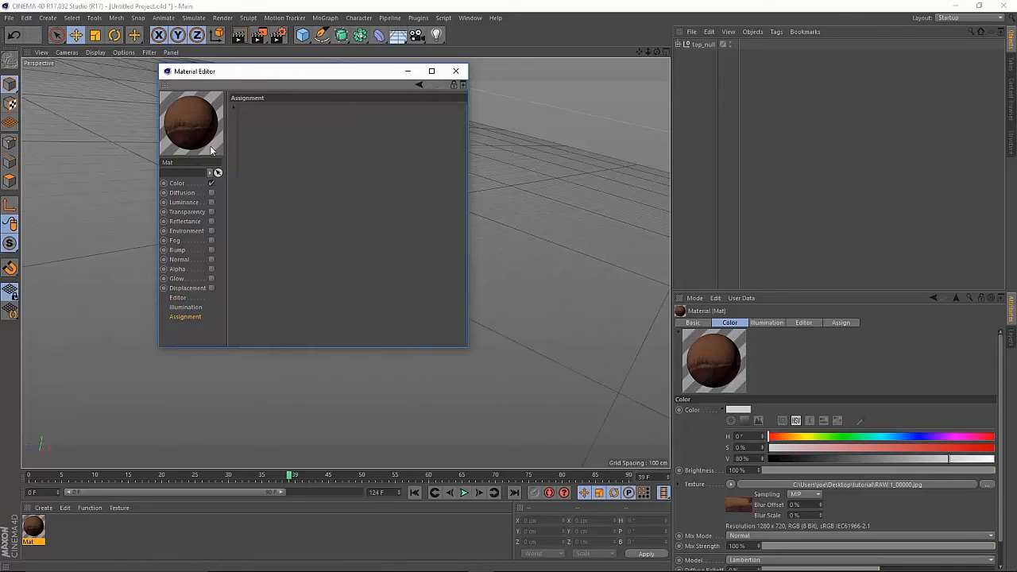
- Calculate the movie frame range in the colour texture's animation settings and close the Material Editor
click(183, 184)
click(314, 182)
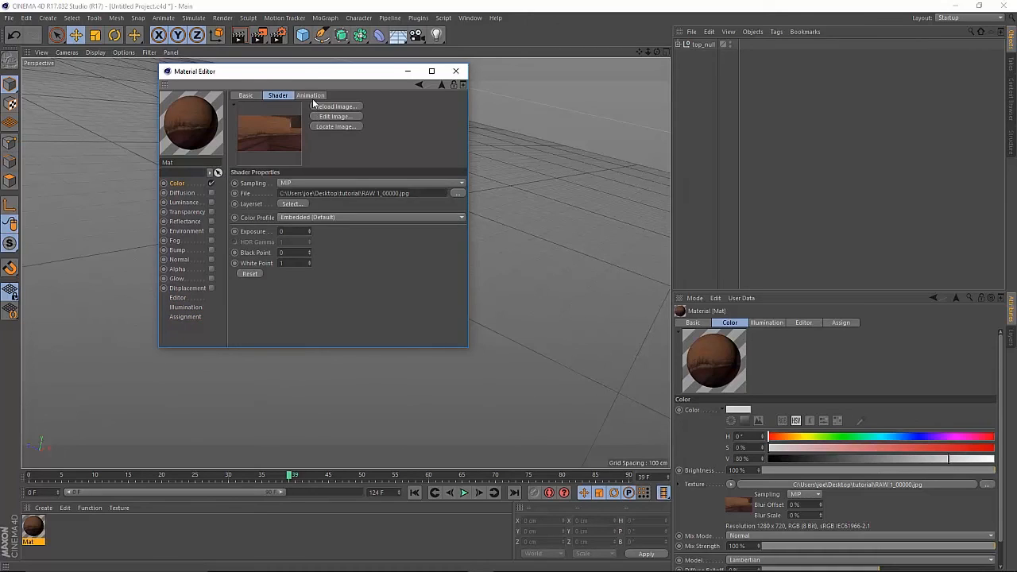
click(311, 96)
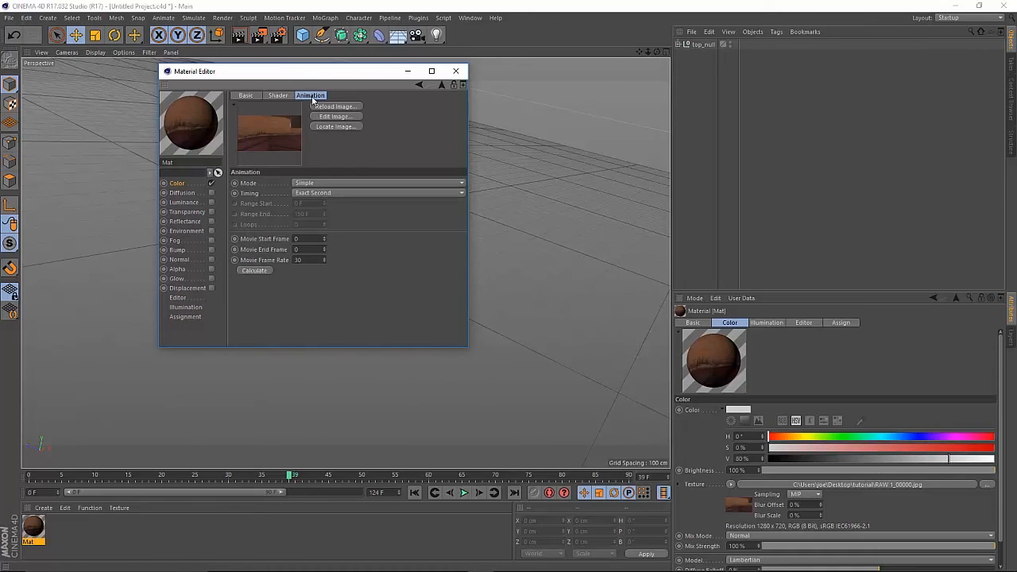
click(255, 271)
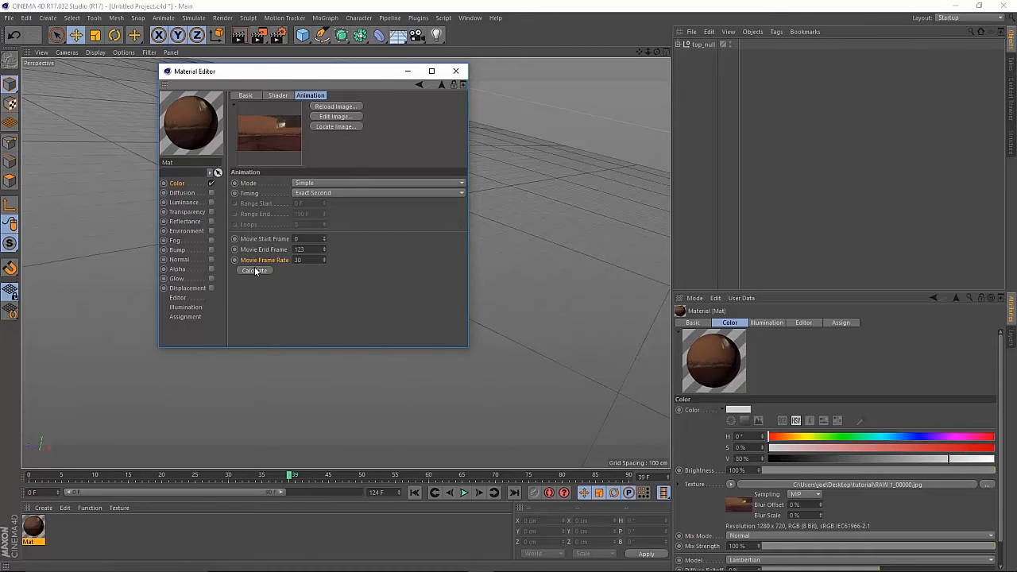
click(460, 71)
double_click(35, 526)
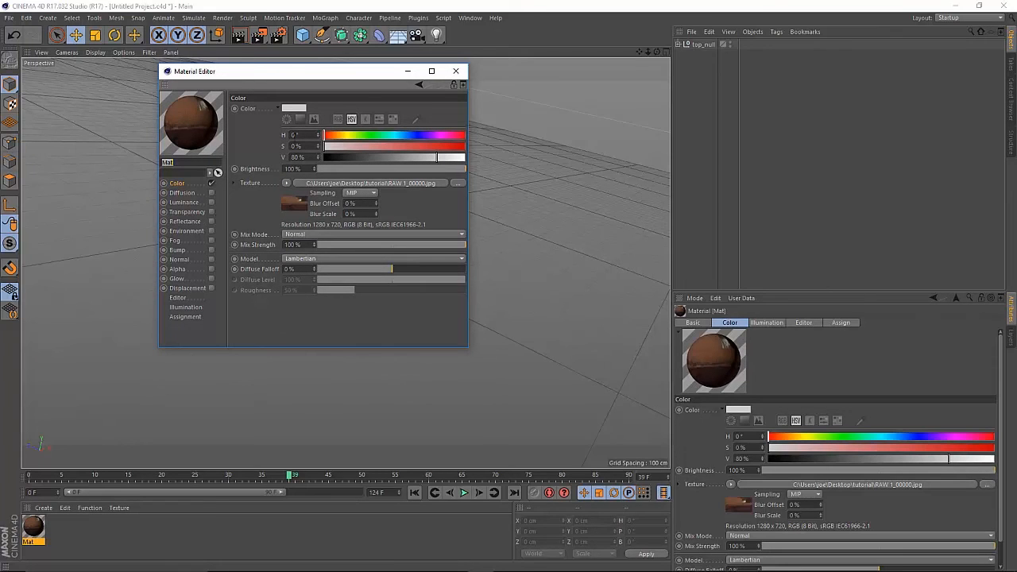
click(455, 71)
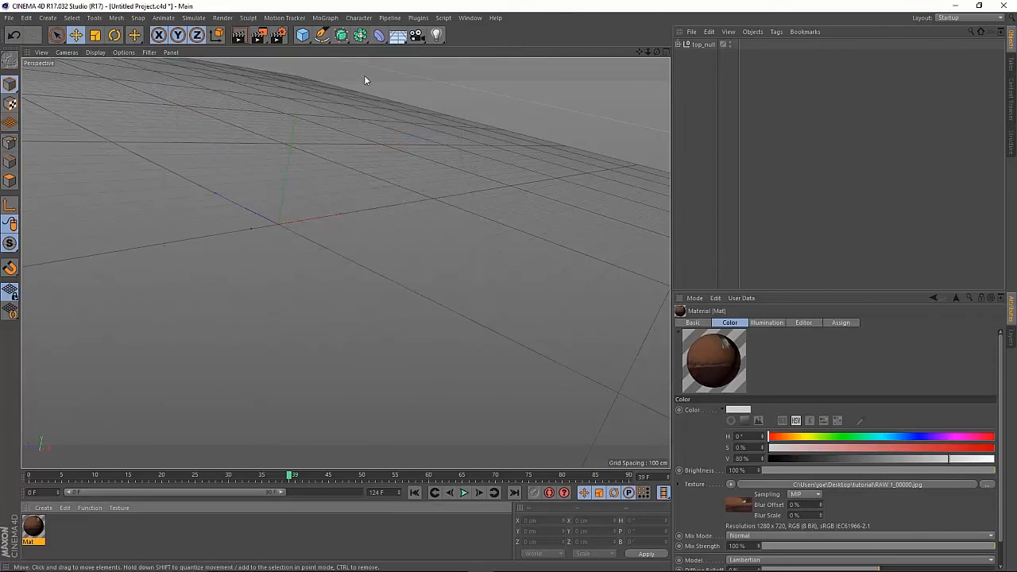
- Add a Background object with the Mat material applied, and scrub the timeline through the footage, stopping at frame 23
click(688, 44)
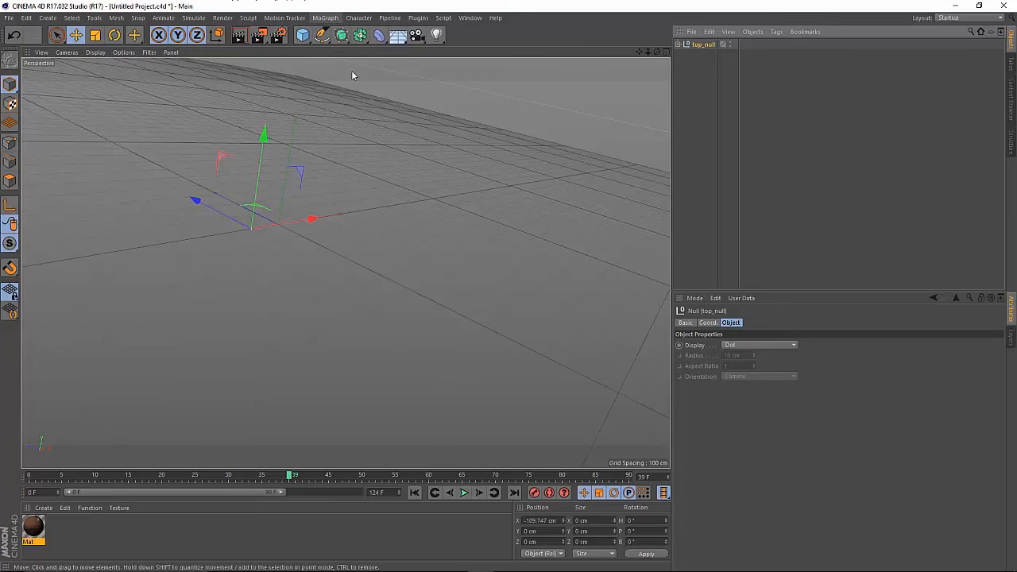
click(397, 35)
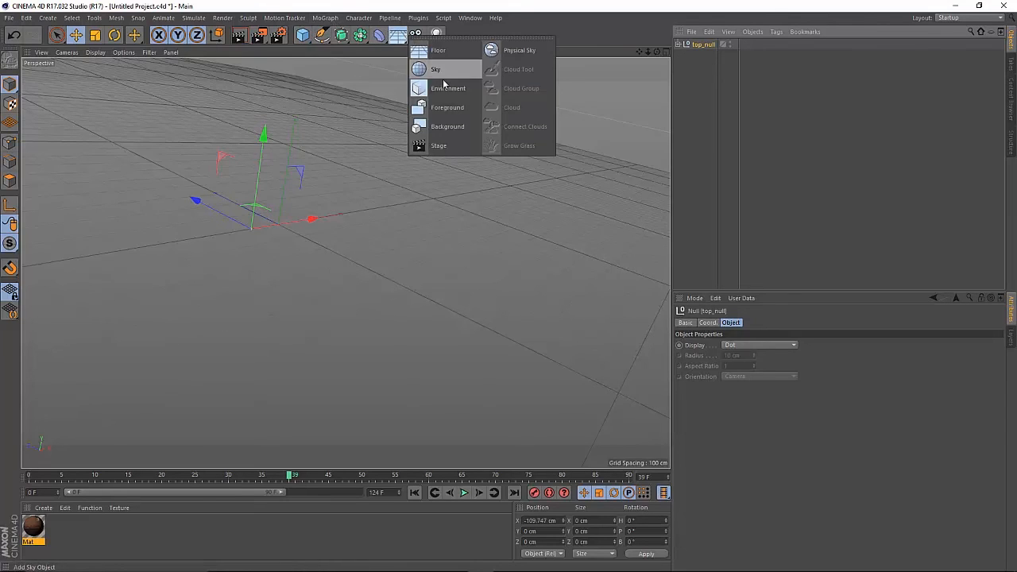
click(449, 127)
drag(33, 528, 35, 526)
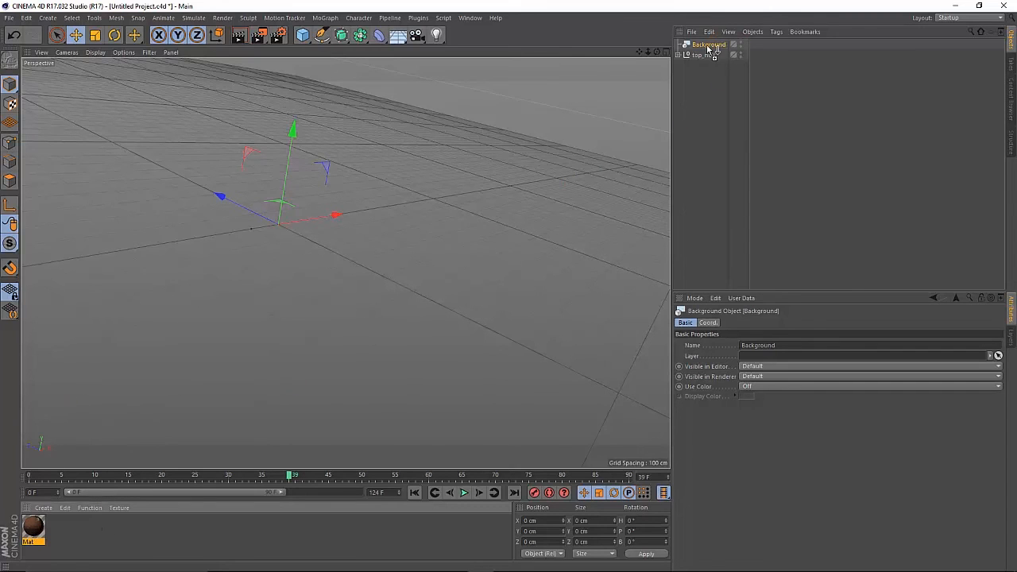
drag(709, 49, 709, 48)
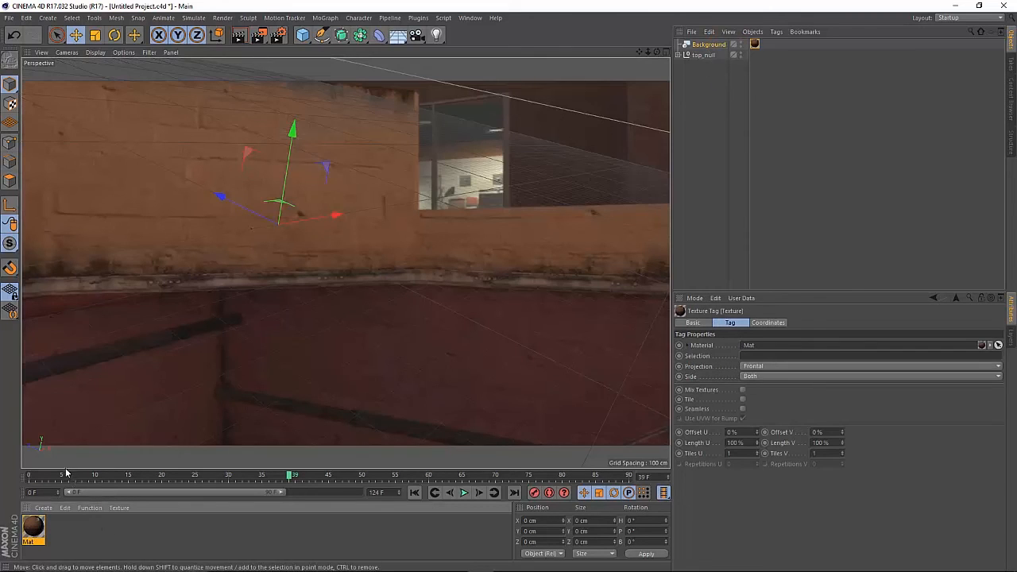
drag(64, 476, 612, 477)
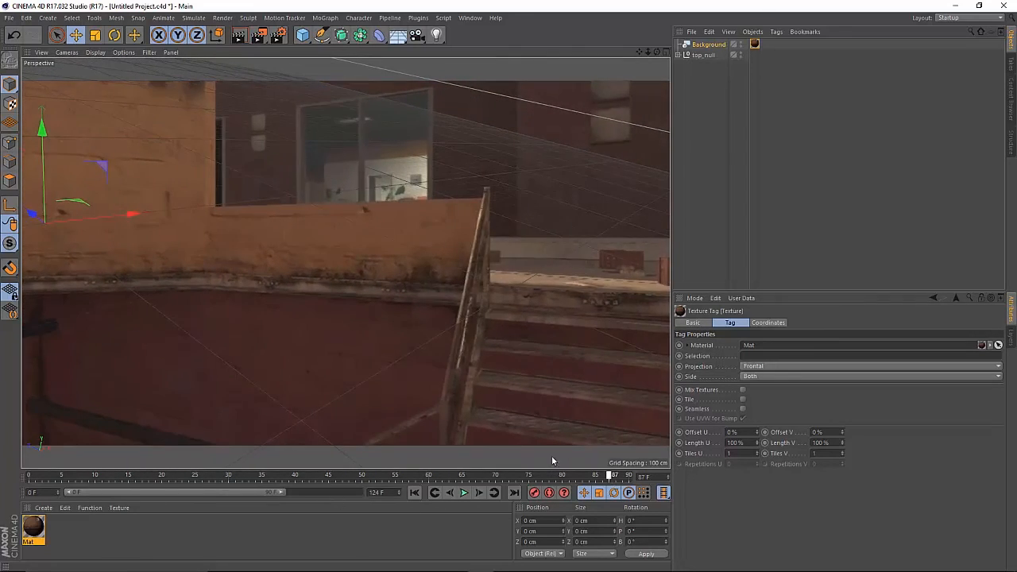
drag(552, 460, 183, 457)
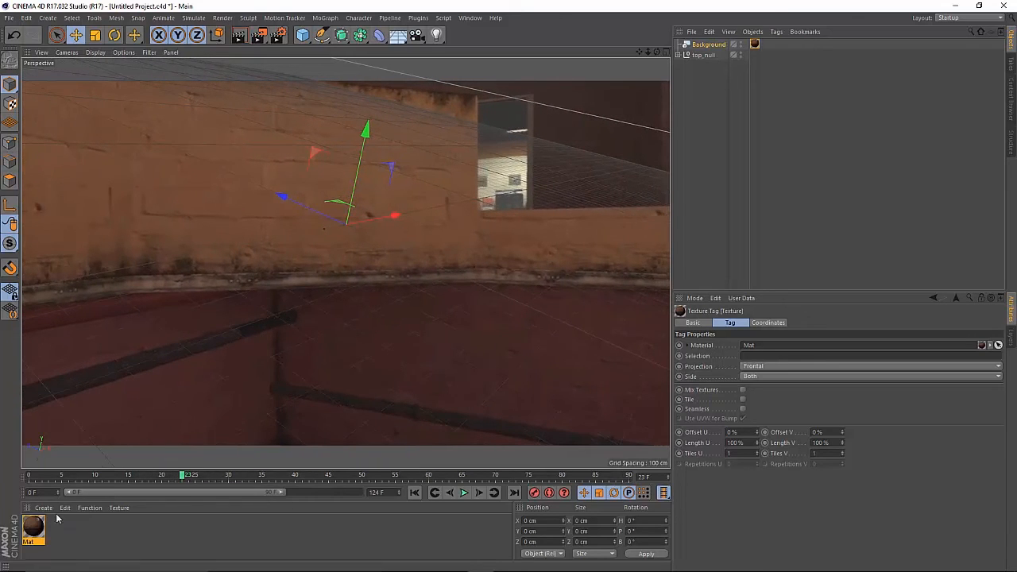
- Add a MoText object and rotate it to align with the wall, at about H -44°, P -12° and B -8°
click(328, 21)
click(356, 139)
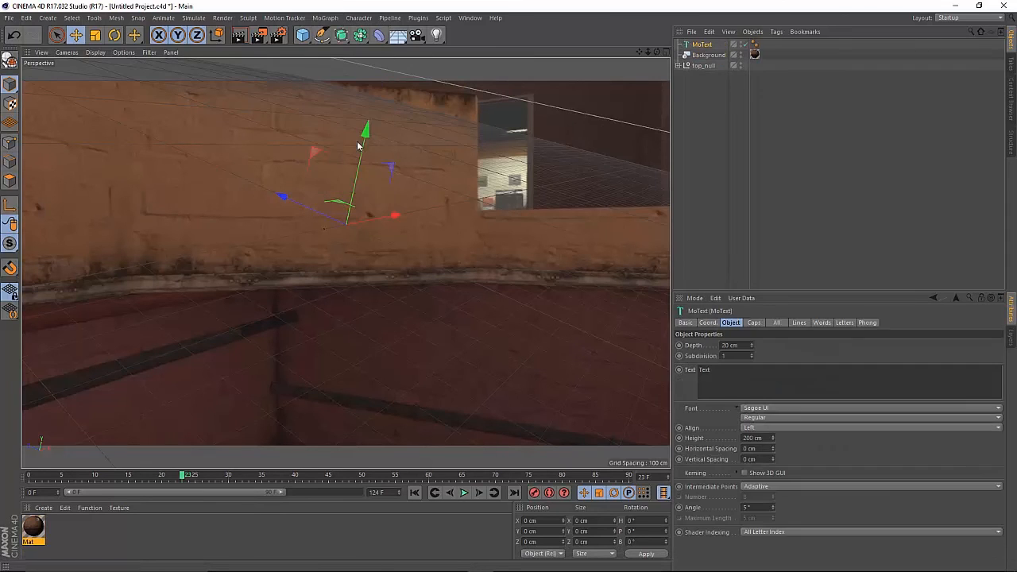
click(114, 35)
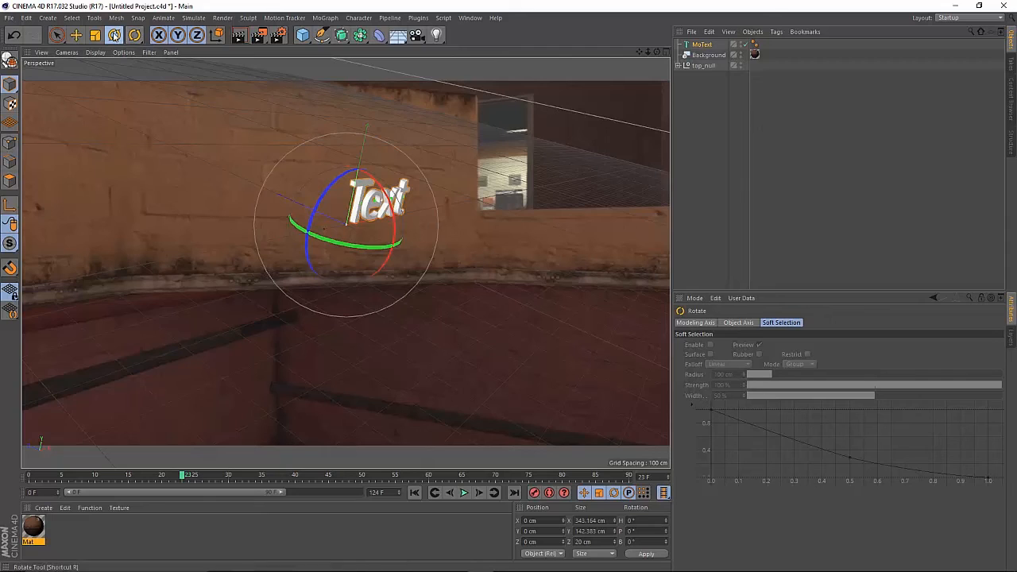
drag(337, 249, 367, 214)
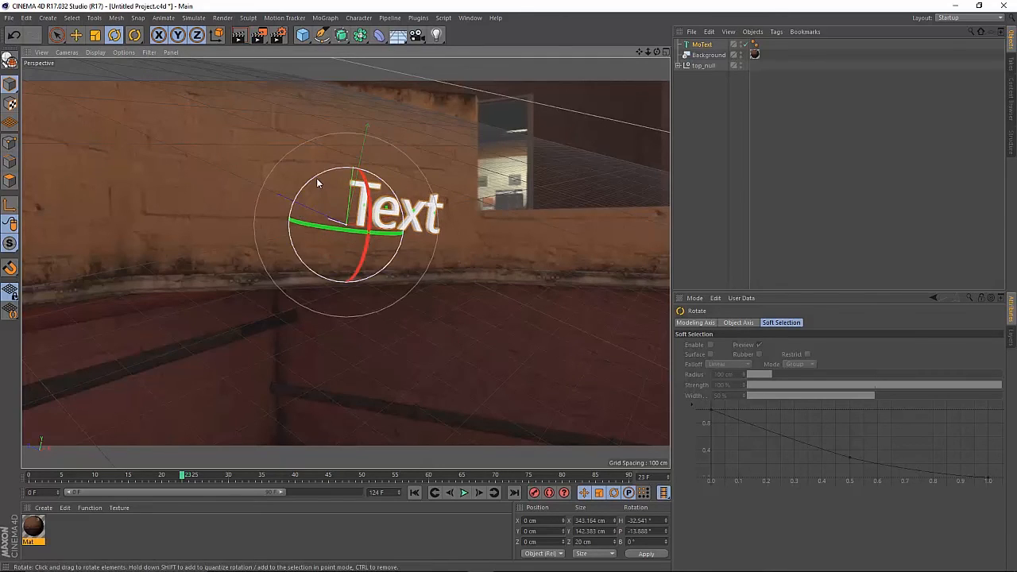
drag(316, 178, 313, 183)
drag(340, 229, 297, 215)
- Move the text onto the orange wall at about X 580, Y -249, Z 843 cm and deselect it
key(e)
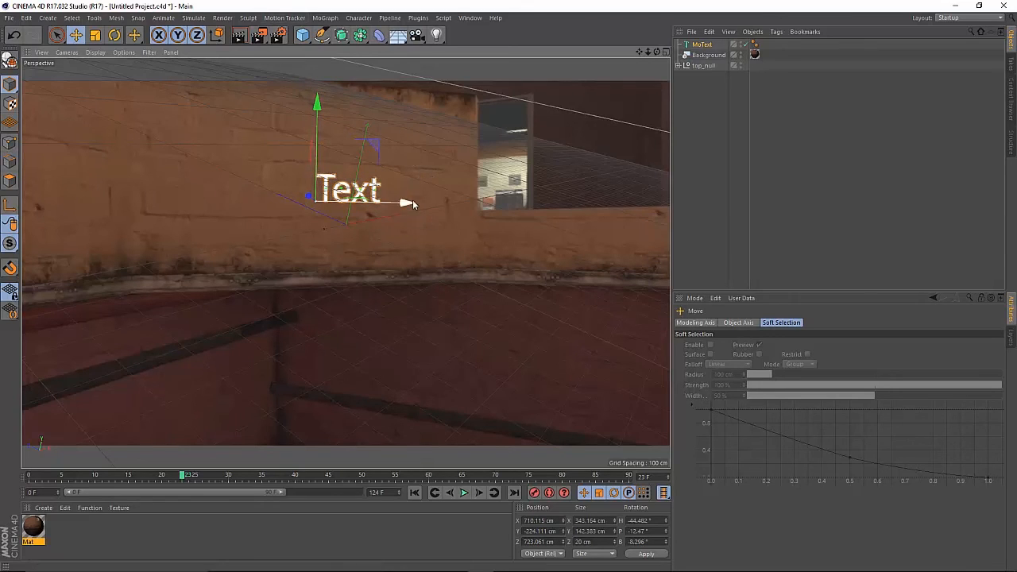
drag(413, 204, 370, 200)
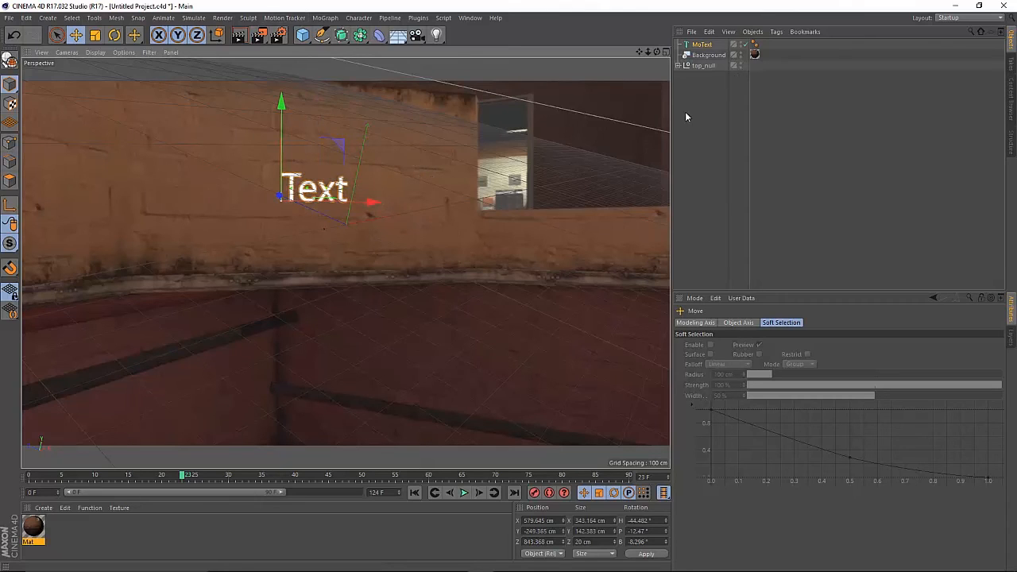
click(688, 143)
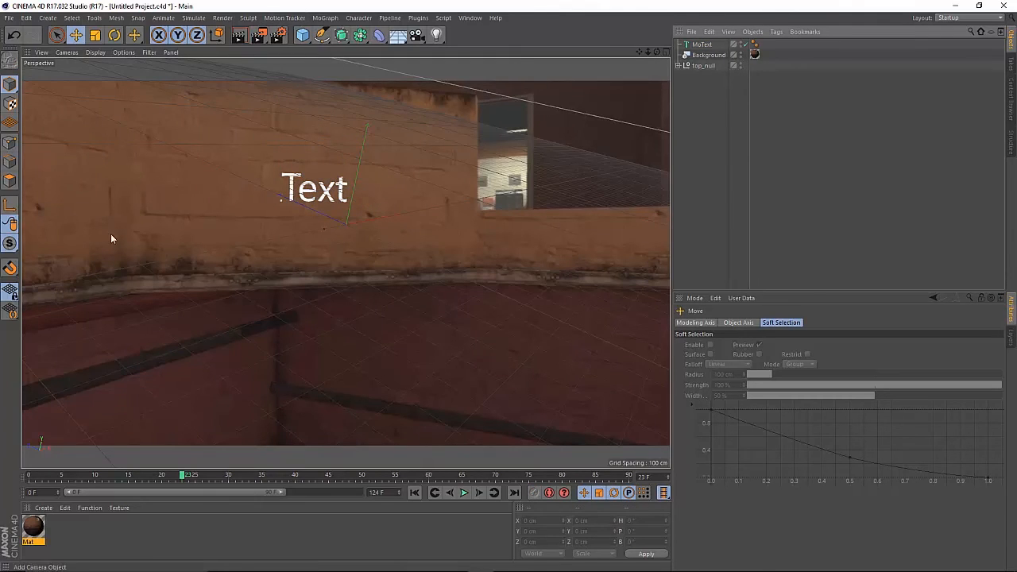
- Add a Plane primitive to the scene
click(302, 35)
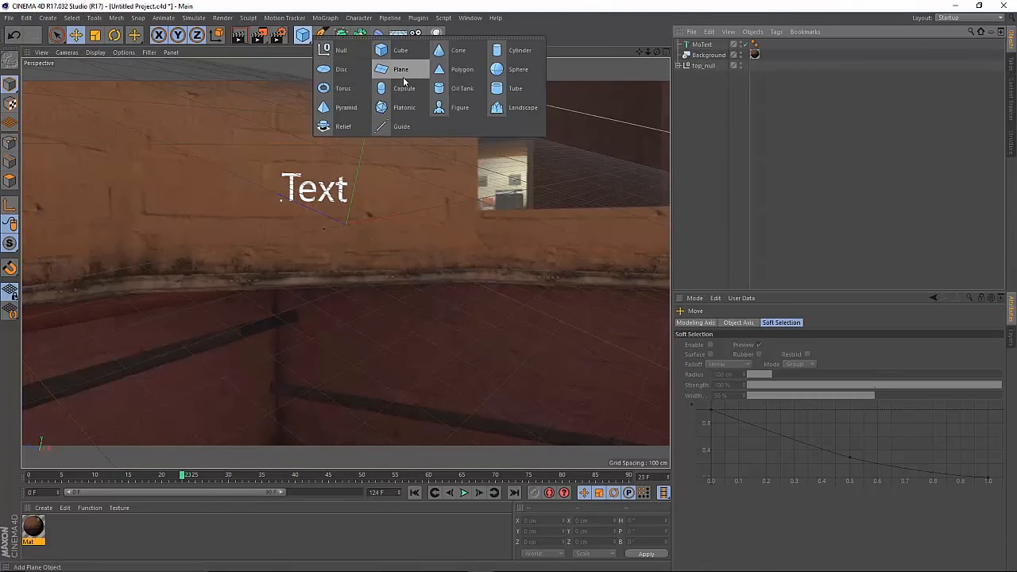
click(403, 77)
click(302, 35)
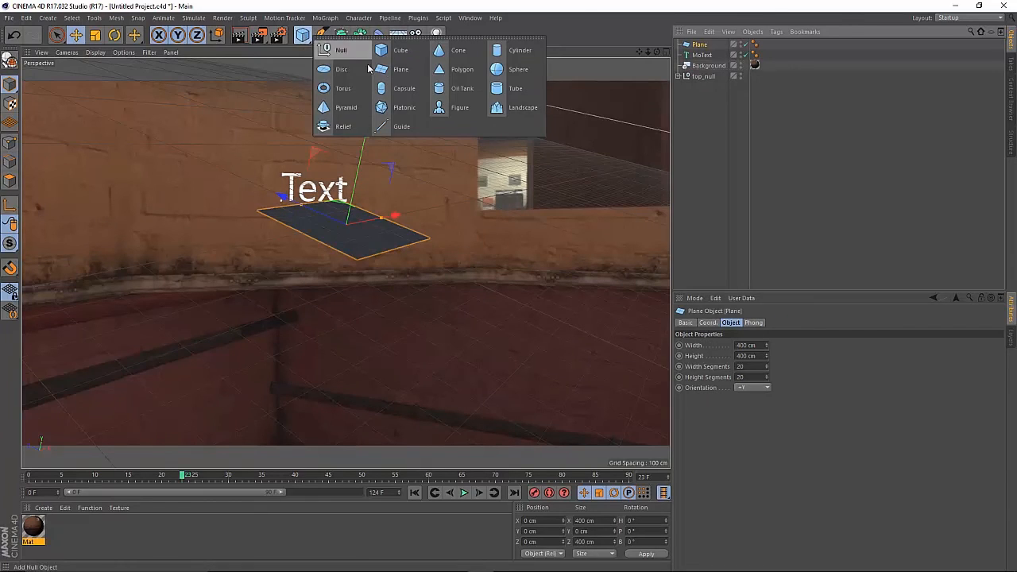
click(395, 69)
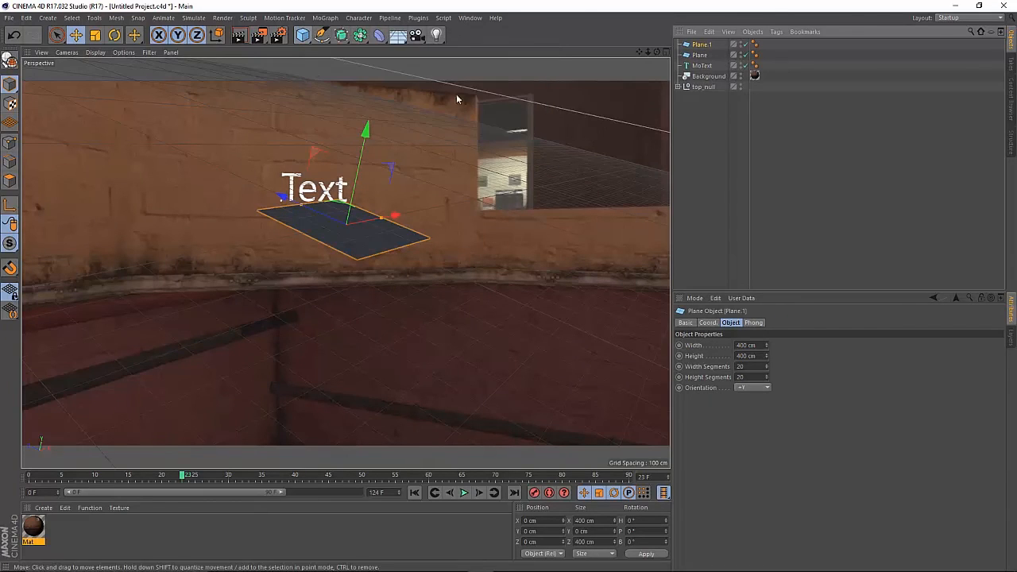
key(Delete)
- Copy the MoText object's X position to the plane, setting the plane's X to 579.645 cm
click(701, 55)
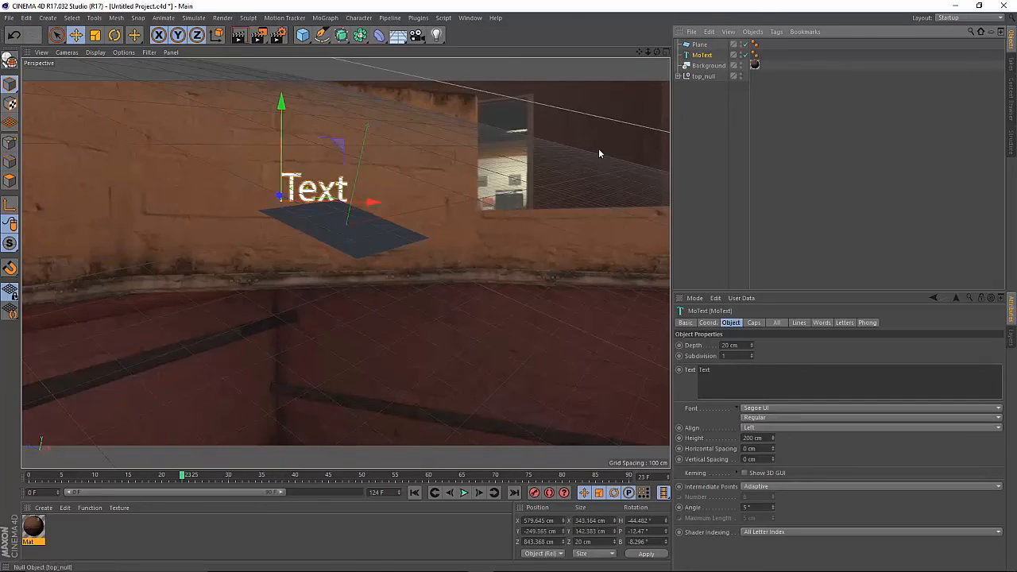
click(530, 520)
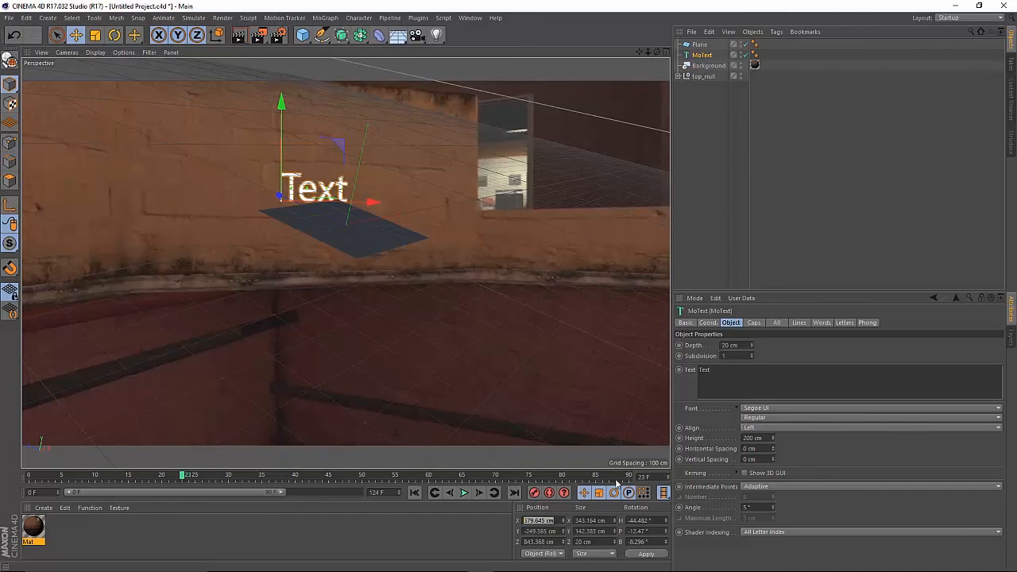
click(699, 45)
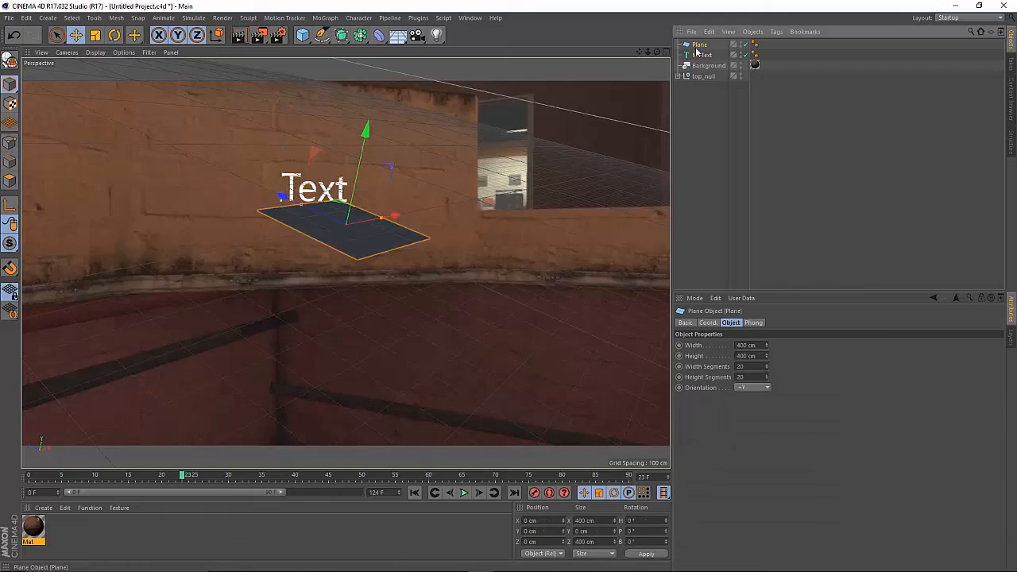
click(530, 520)
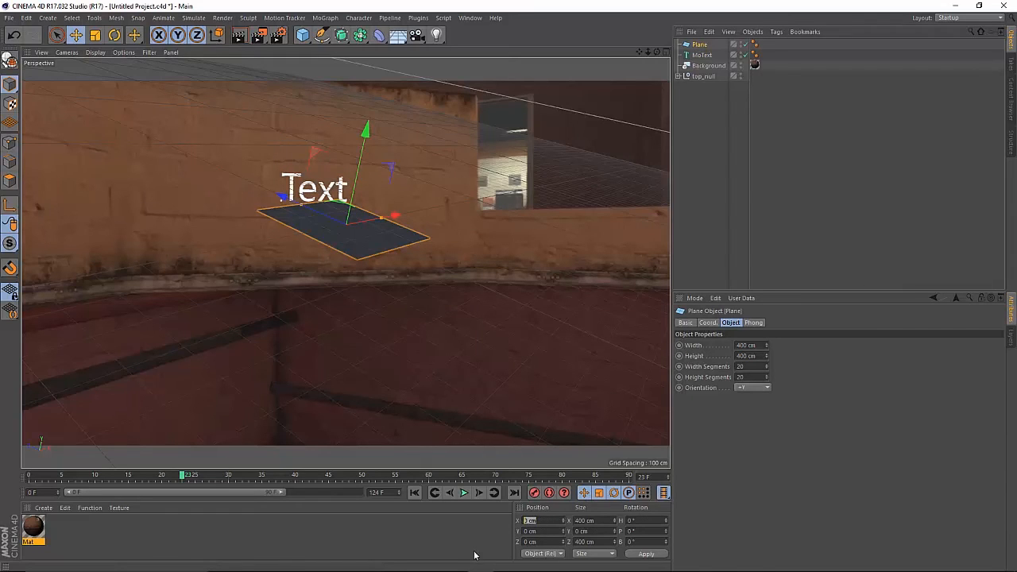
click(645, 554)
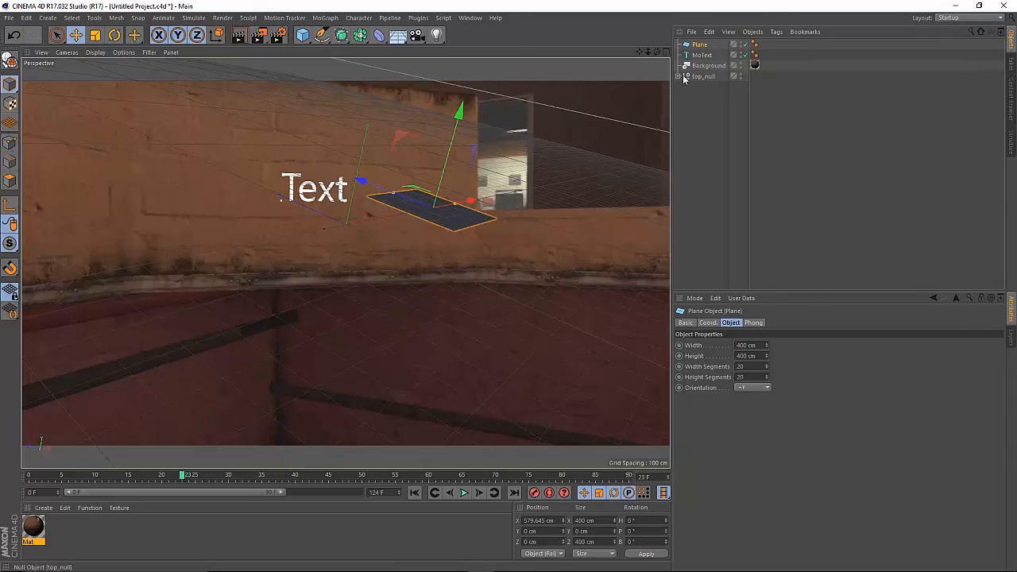
- Copy the MoText object's Y position to the plane, setting the plane's Y to -249.365 cm
click(700, 55)
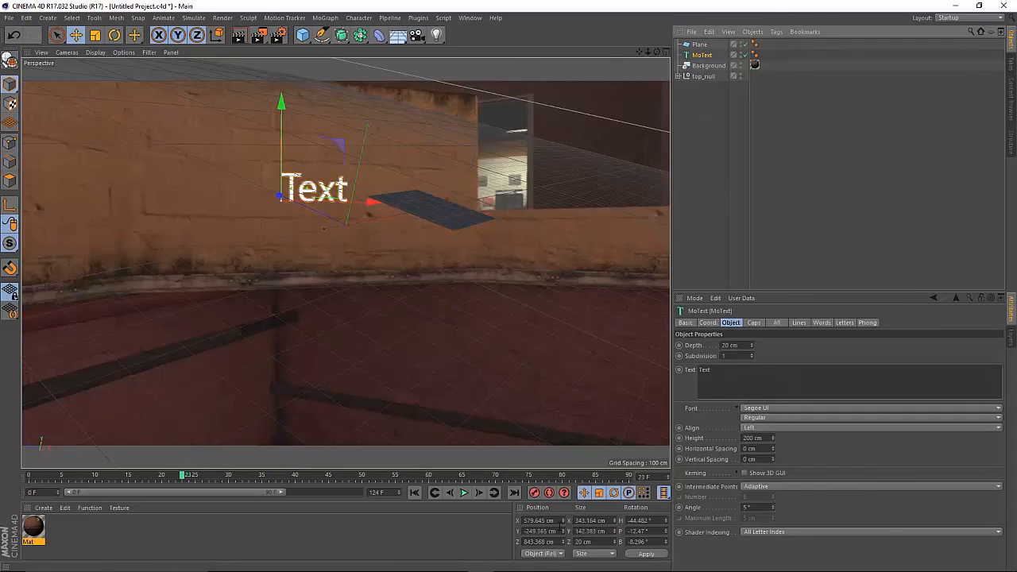
click(540, 531)
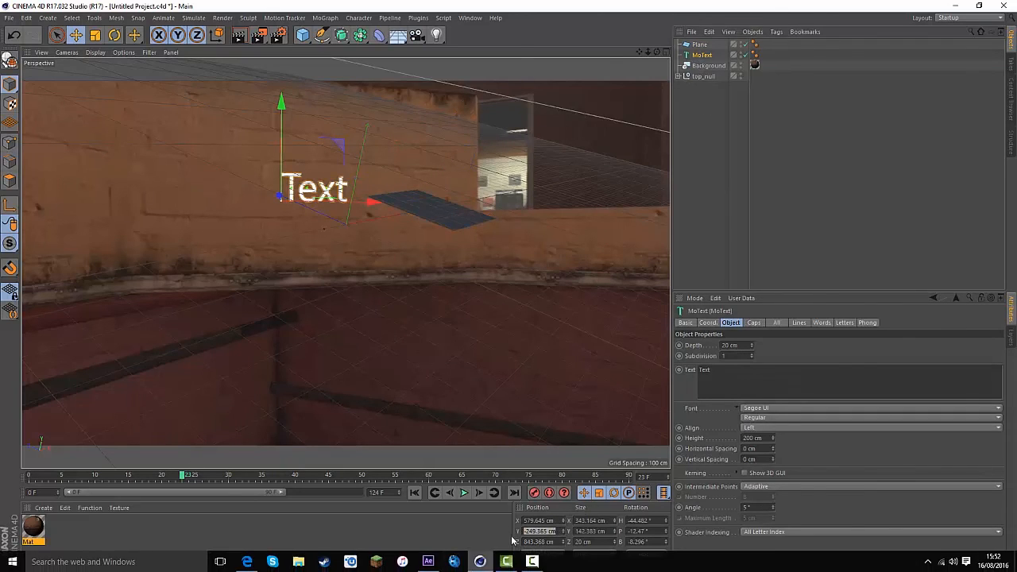
click(700, 45)
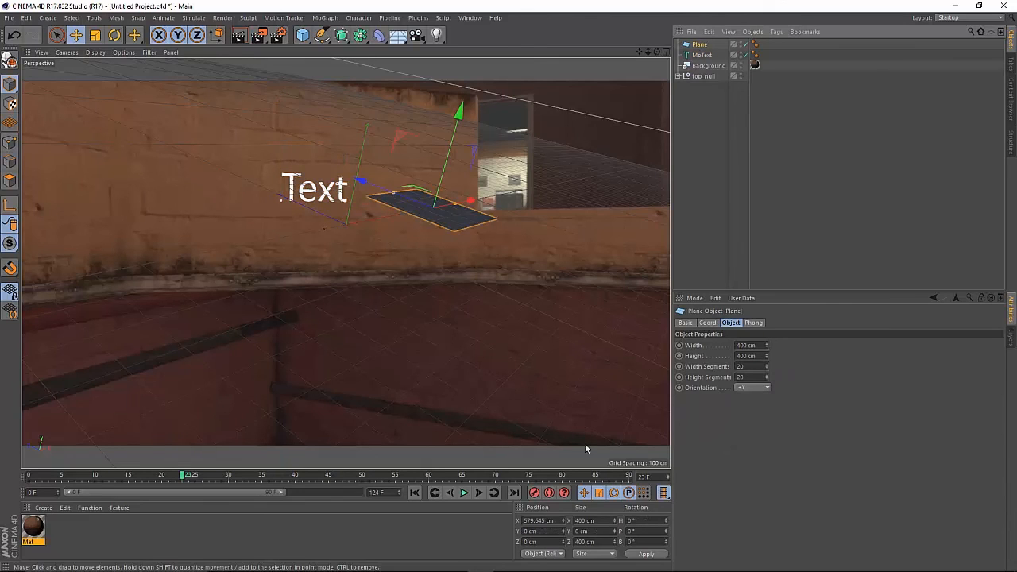
click(531, 531)
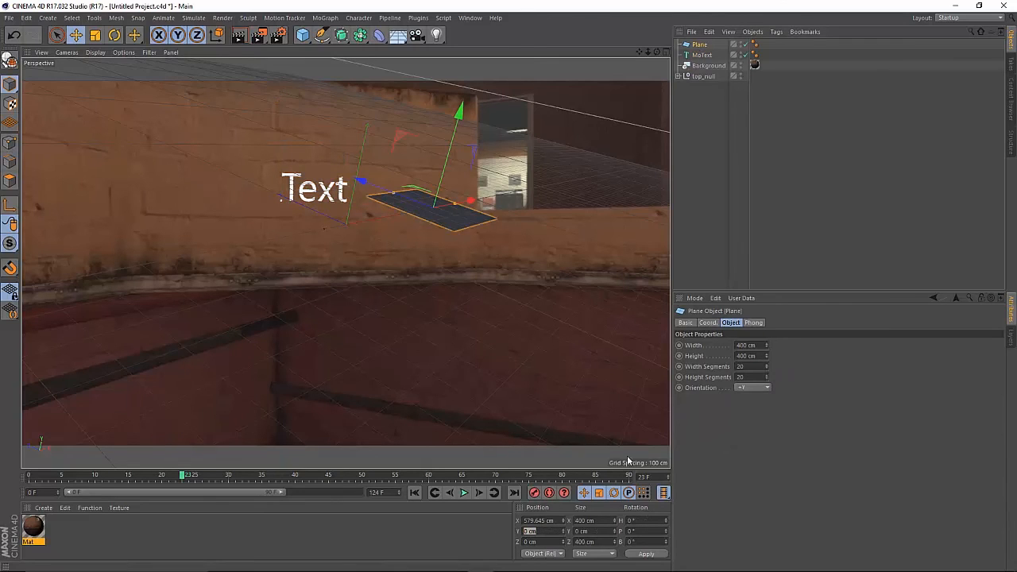
click(646, 552)
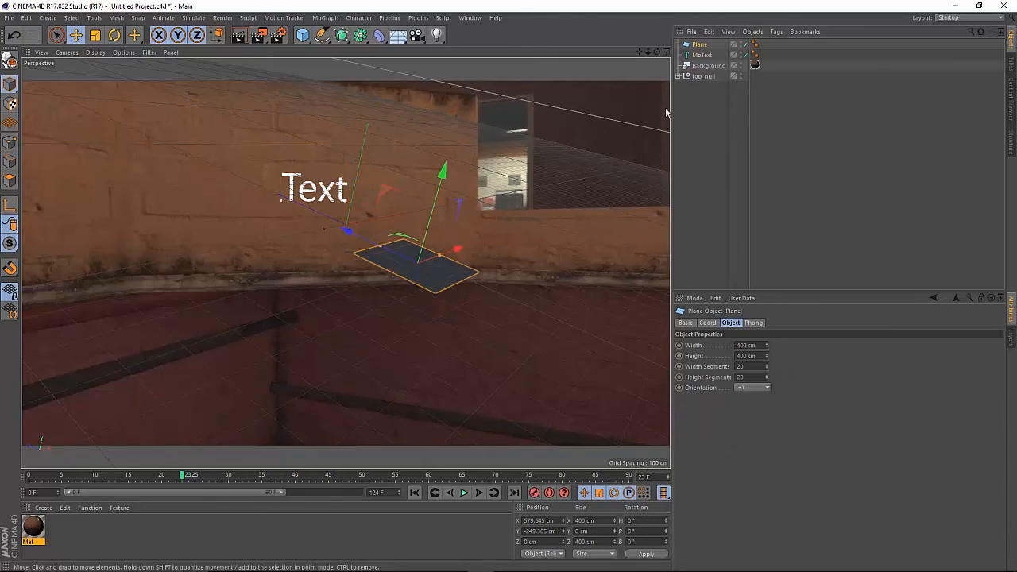
- Copy the MoText object's Z position to the plane, setting the plane's Z to 843.368 cm
click(701, 54)
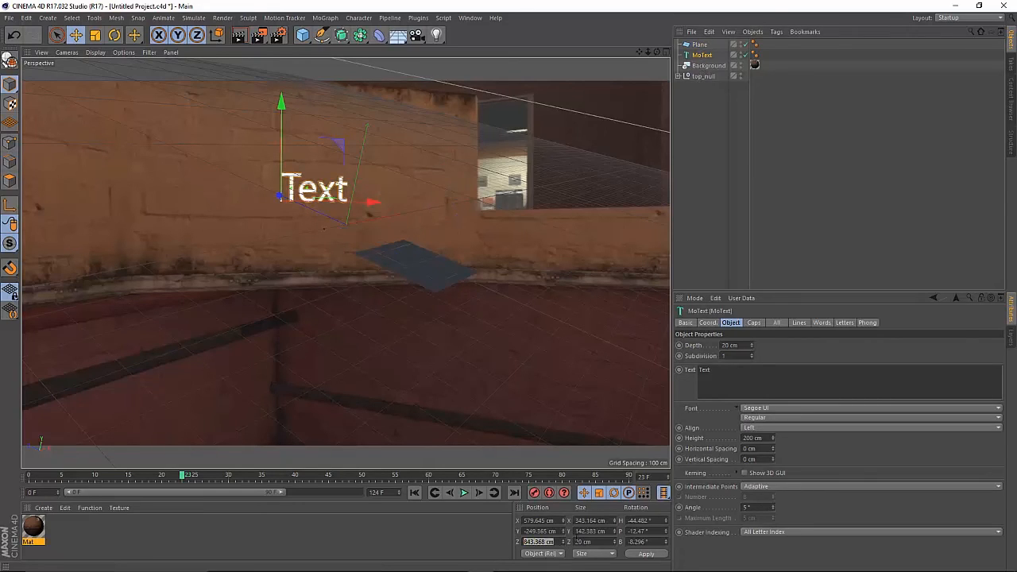
click(698, 45)
drag(553, 543, 517, 544)
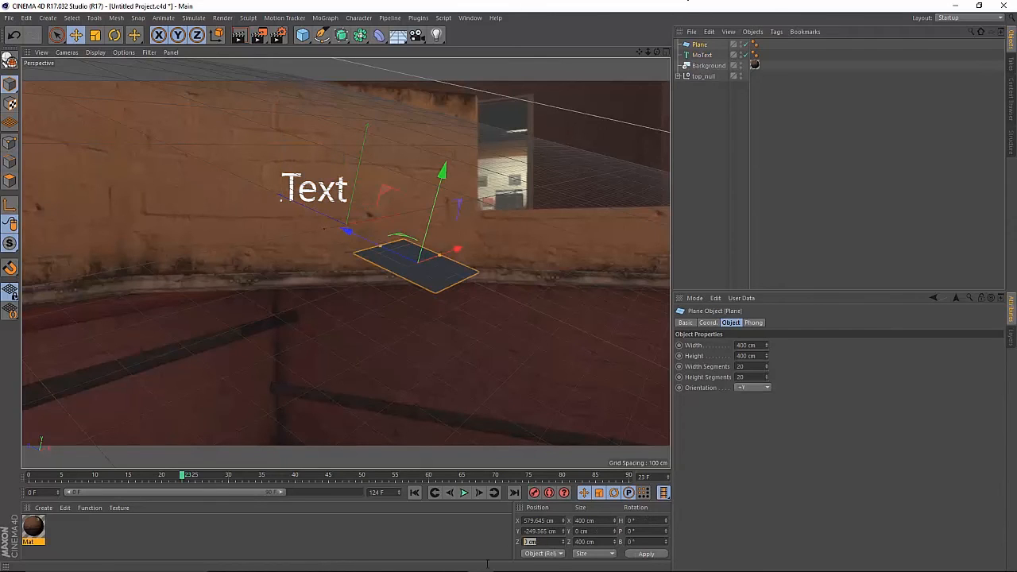
text(v)
text(843.368 cm)
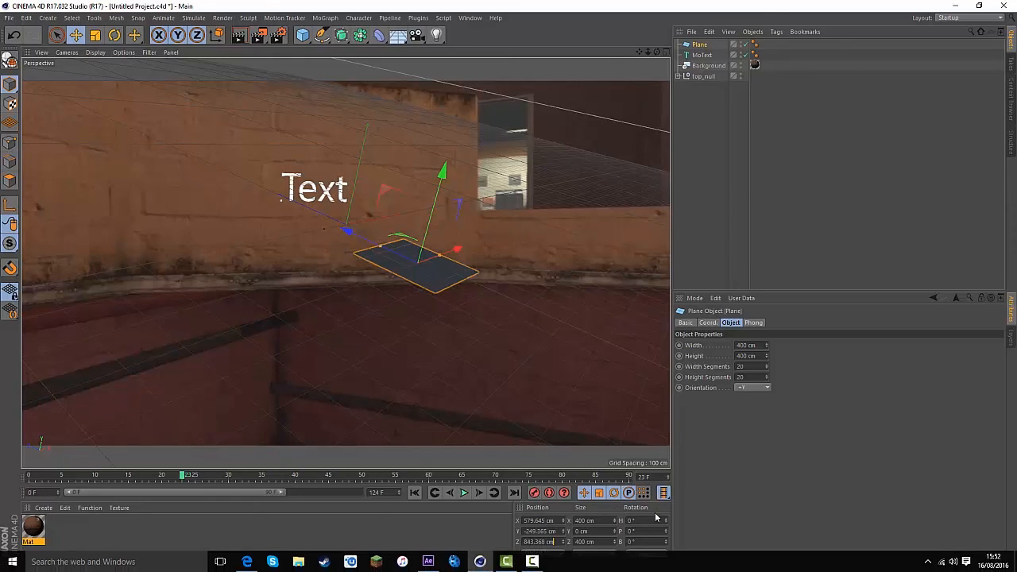
click(651, 554)
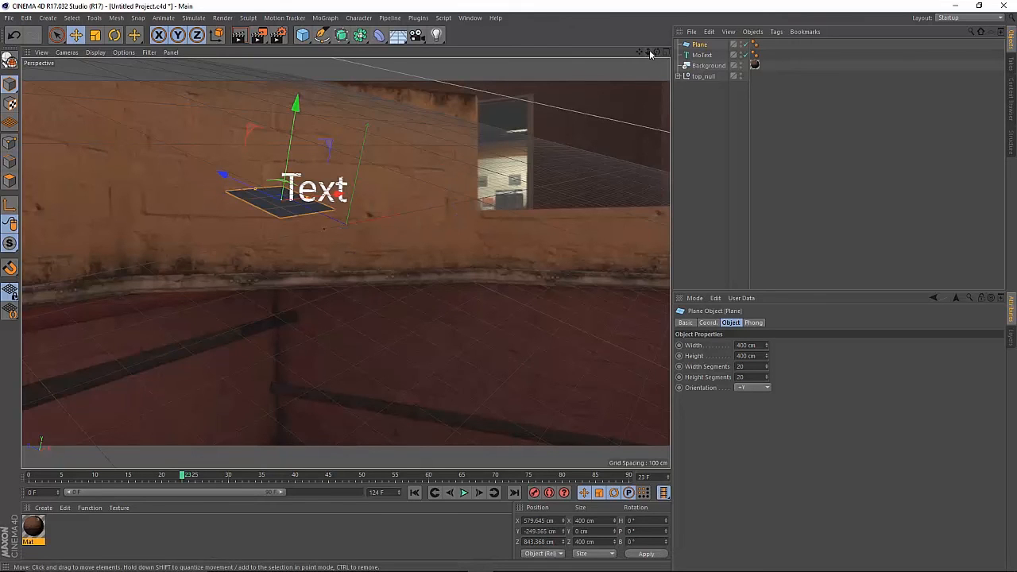
- Rotate the plane upright and parallel to the text, at about P 72° and B -44°
drag(657, 52, 862, 107)
drag(659, 52, 742, 56)
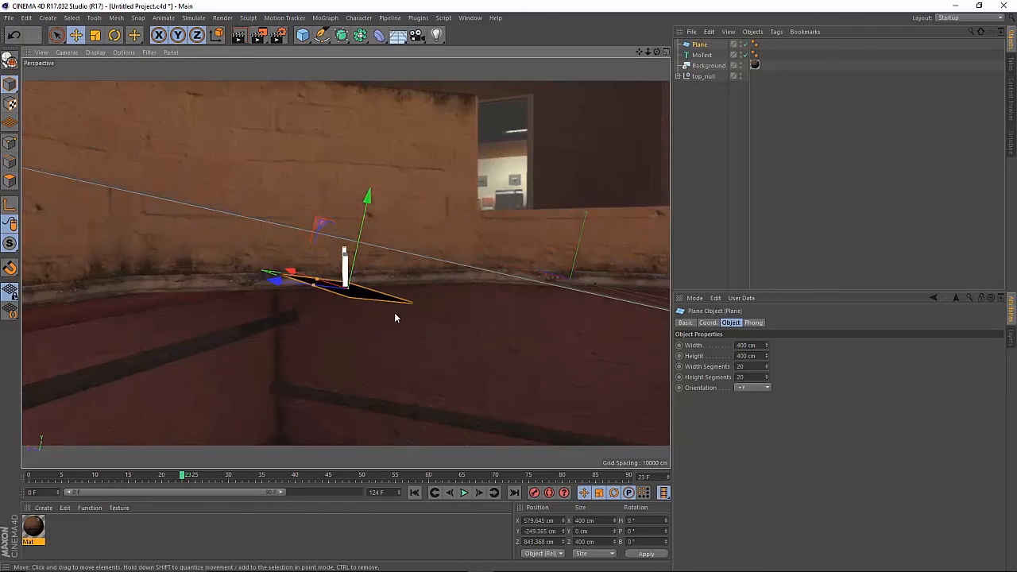
drag(648, 51, 450, 68)
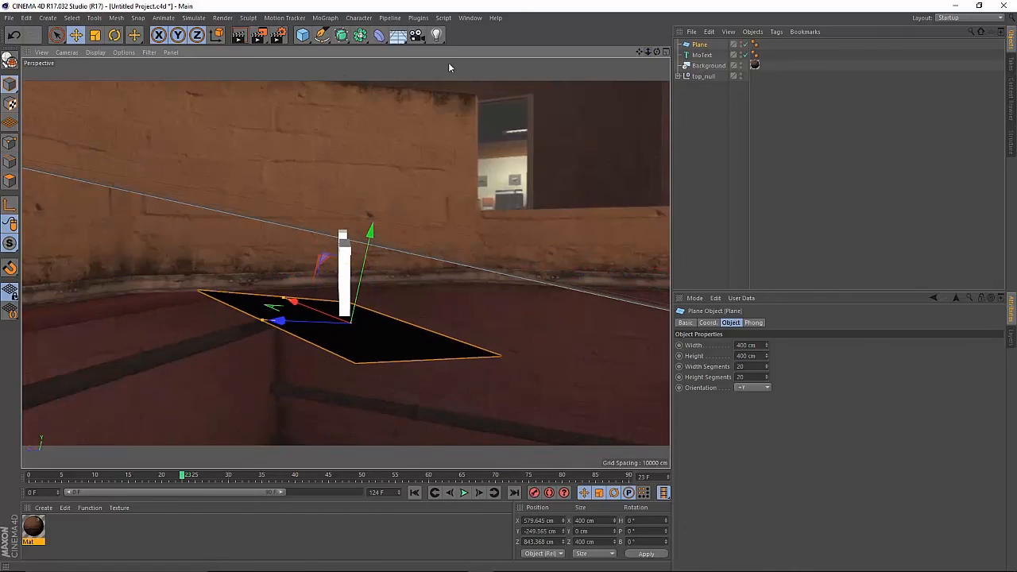
click(116, 36)
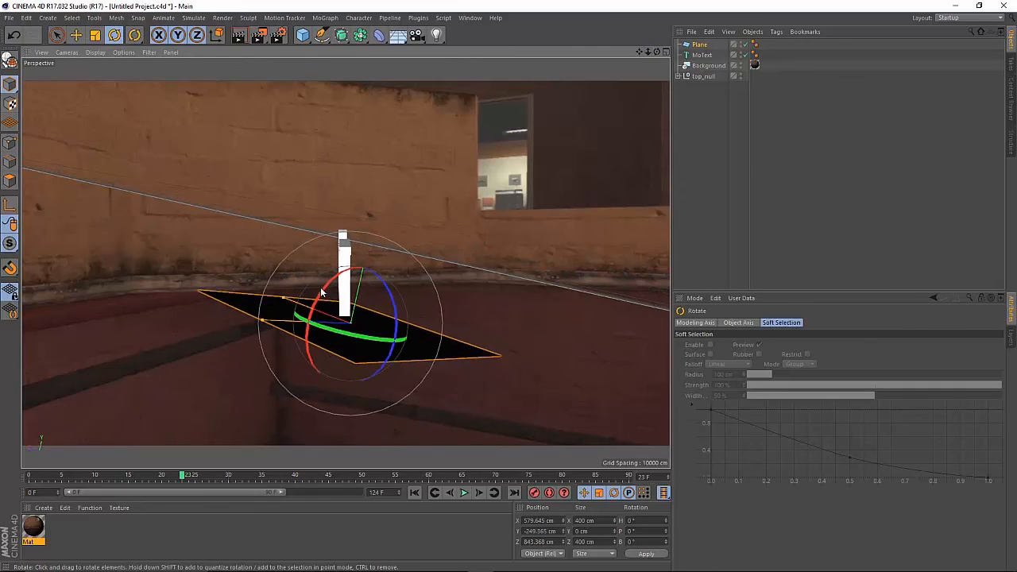
drag(324, 295, 378, 258)
drag(378, 259, 380, 255)
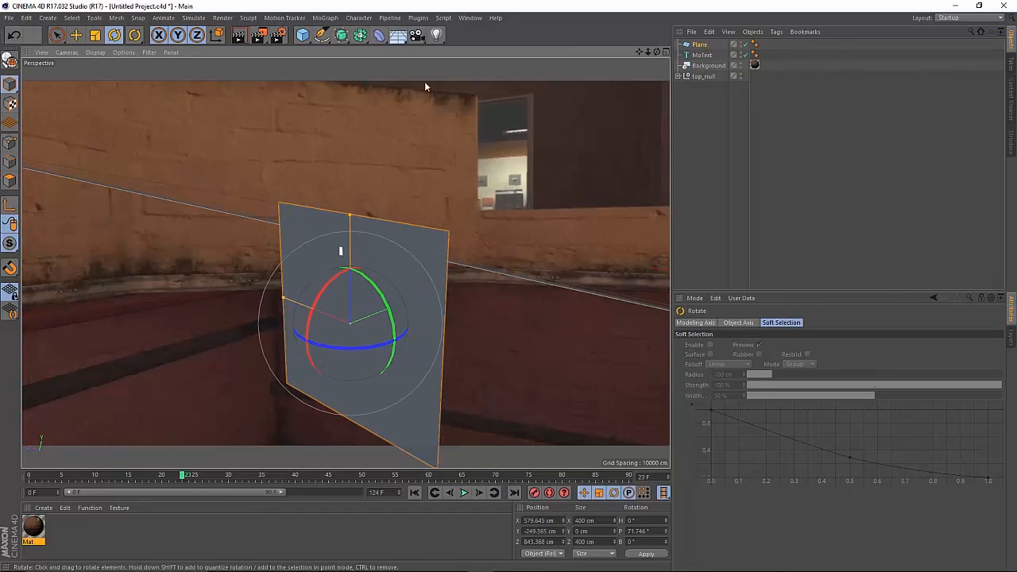
drag(349, 344, 273, 356)
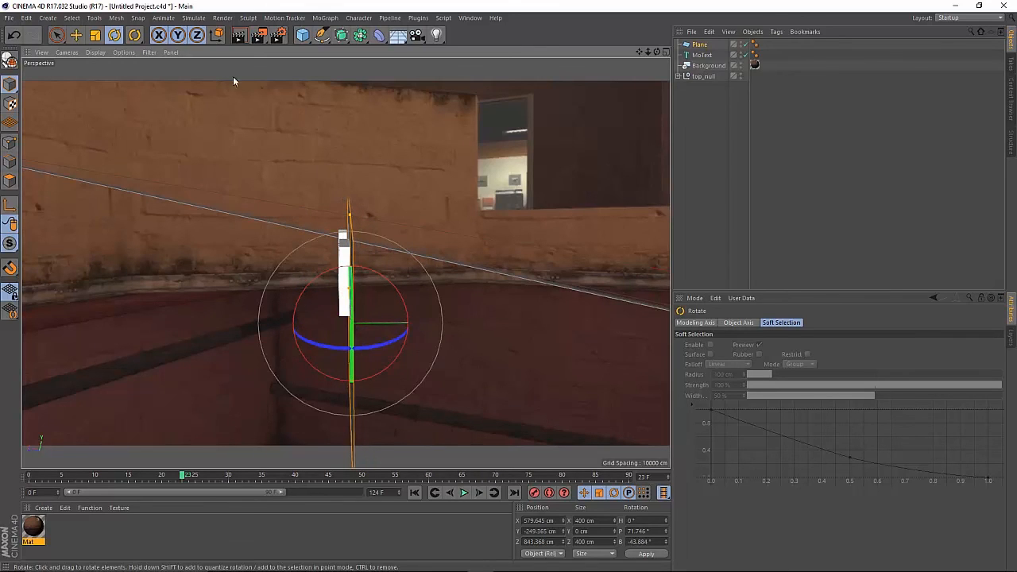
- Move the plane directly behind the text, at about X 726, Y -216 and Z 742 cm
click(76, 35)
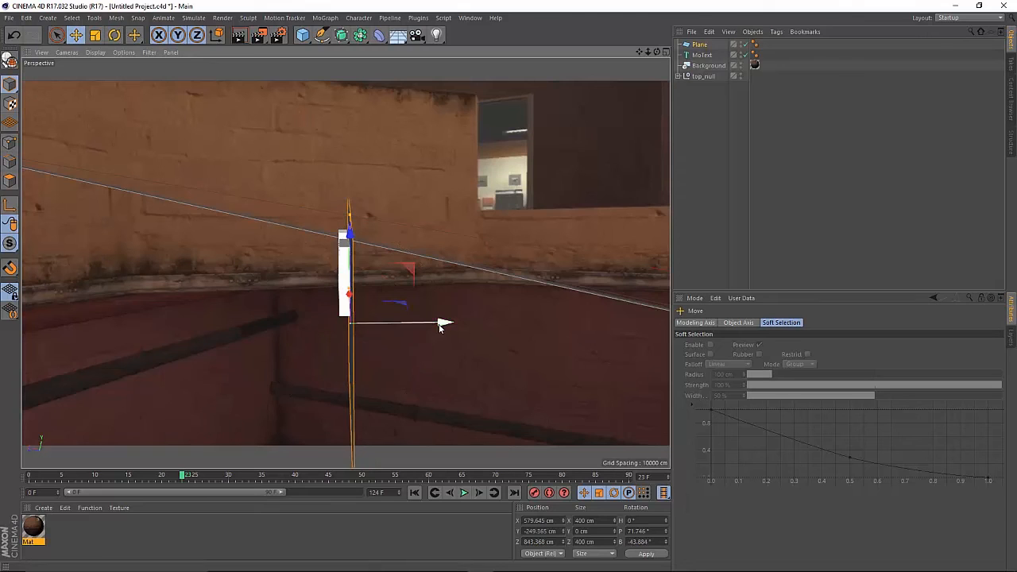
mouse_move(440, 325)
mouse_down()
mouse_move(380, 329)
mouse_move(427, 327)
mouse_up()
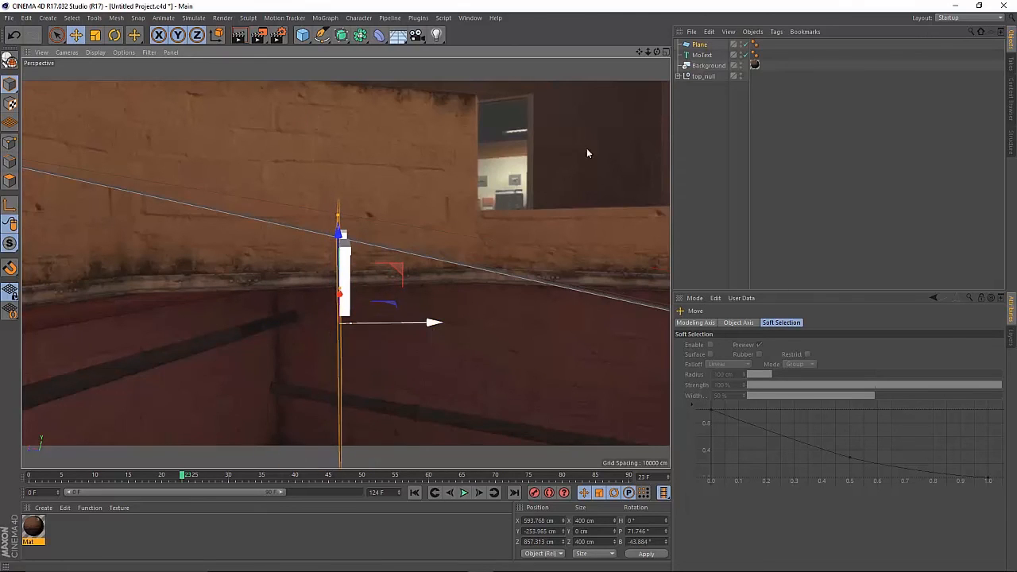
drag(657, 52, 643, 54)
alt+drag(345, 261, 405, 261)
drag(287, 297, 205, 263)
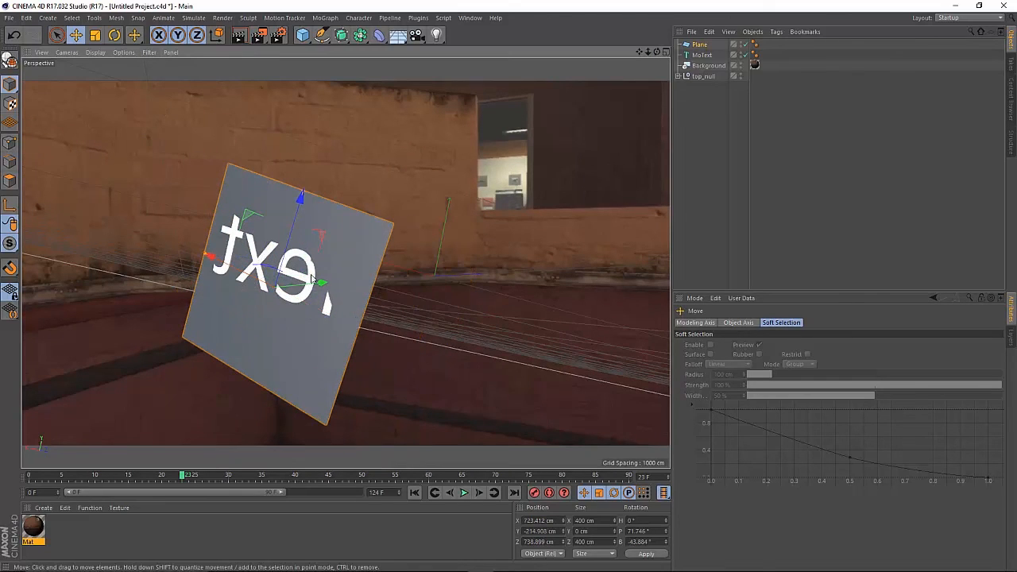
drag(322, 283, 321, 284)
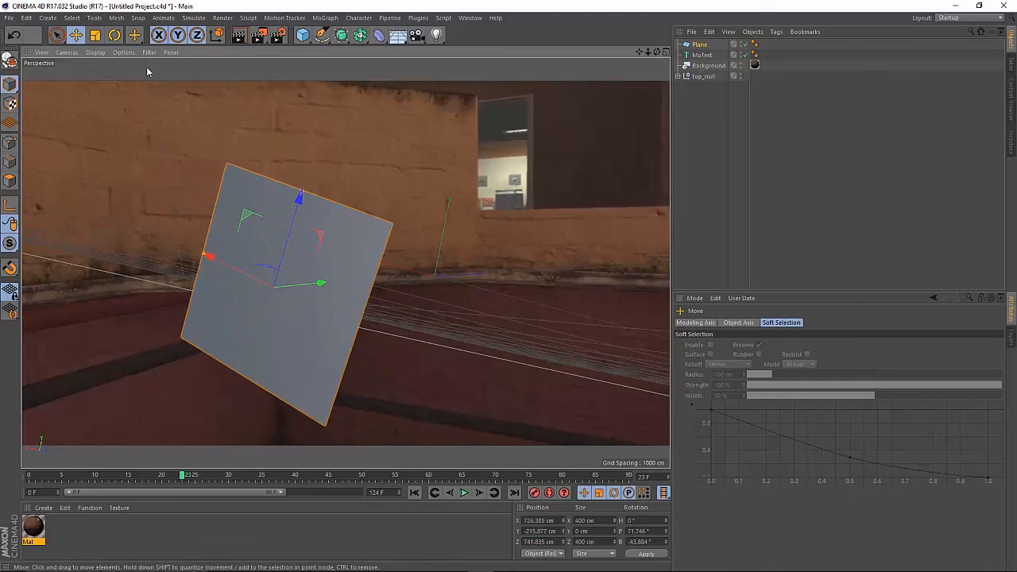
- Fine-tune the plane's bank rotation to about -42° so it lines up with the text
click(114, 35)
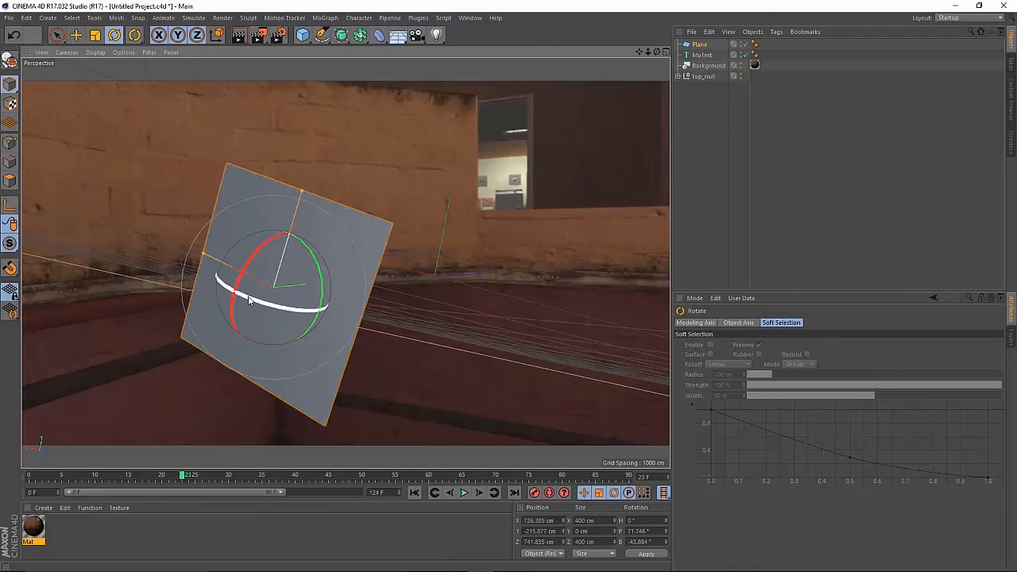
drag(249, 300, 254, 303)
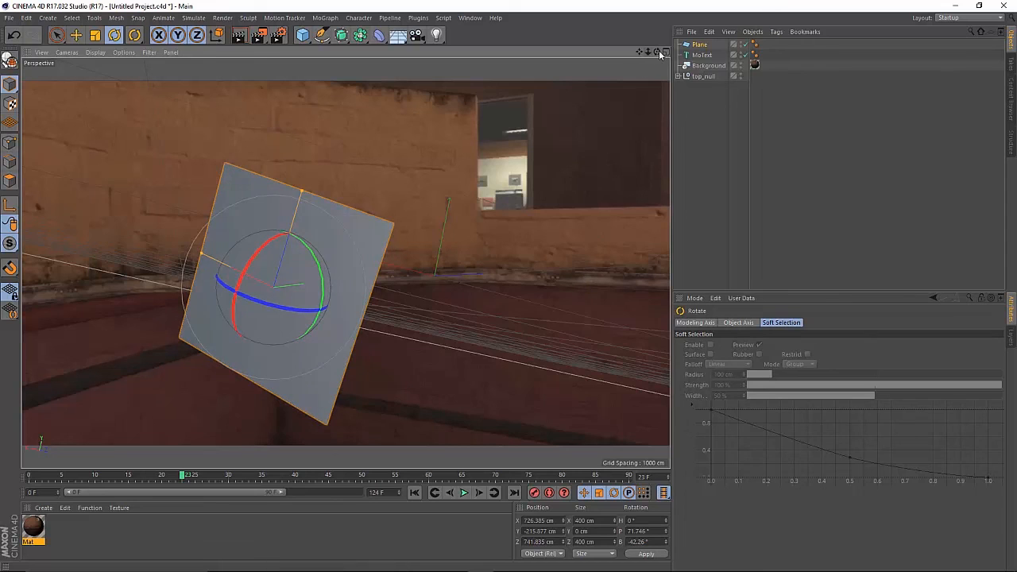
drag(658, 53, 404, 236)
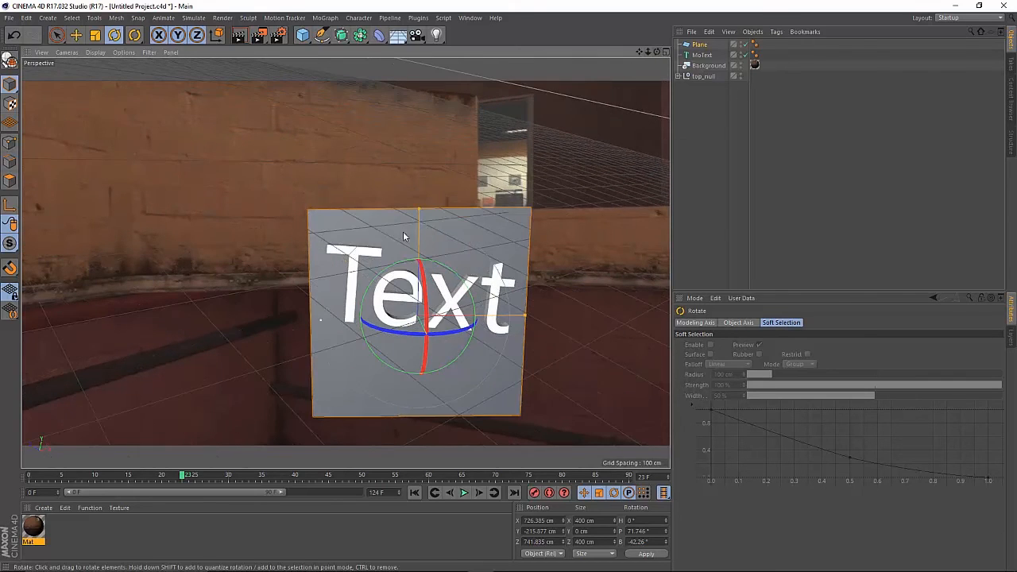
- Rotate the MoText object's bank to about -13° and lower it on the plane to about X 580, Y -282, Z 833 cm
click(498, 248)
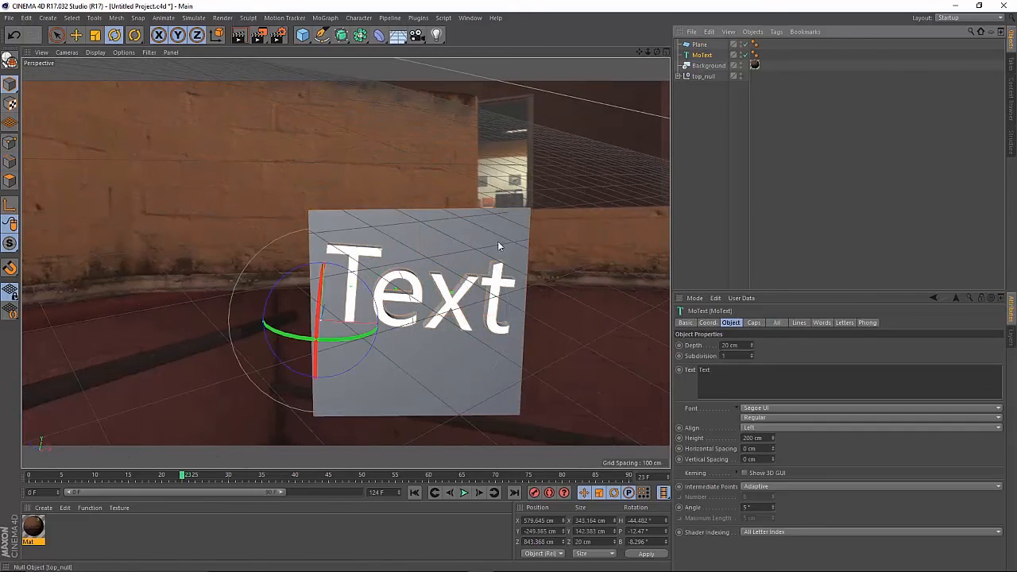
drag(284, 286, 282, 289)
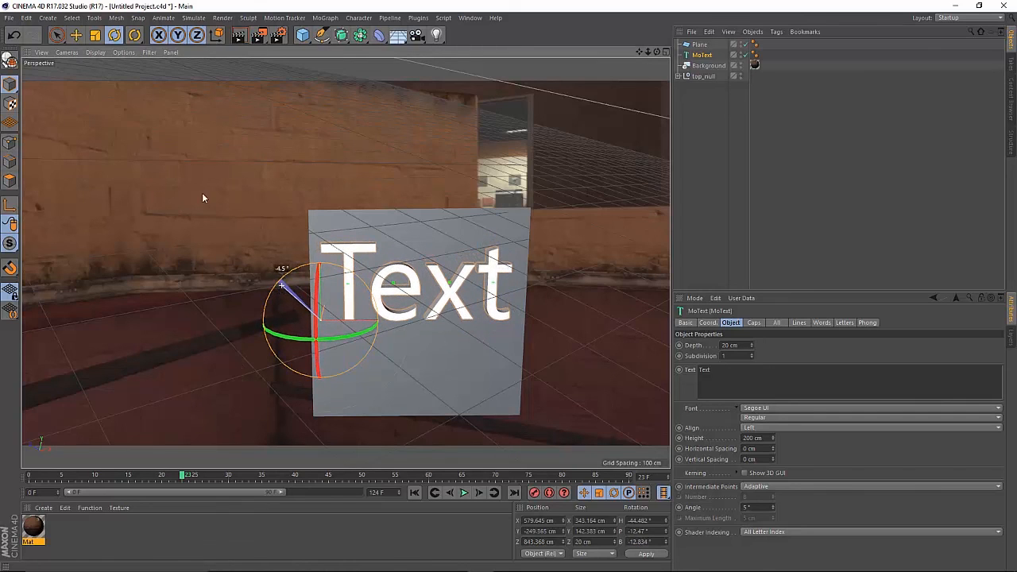
click(76, 37)
drag(319, 227, 319, 245)
- At frame 37, enlarge the plane around the text to about 867 cm wide and roughly double its height
drag(135, 477, 308, 468)
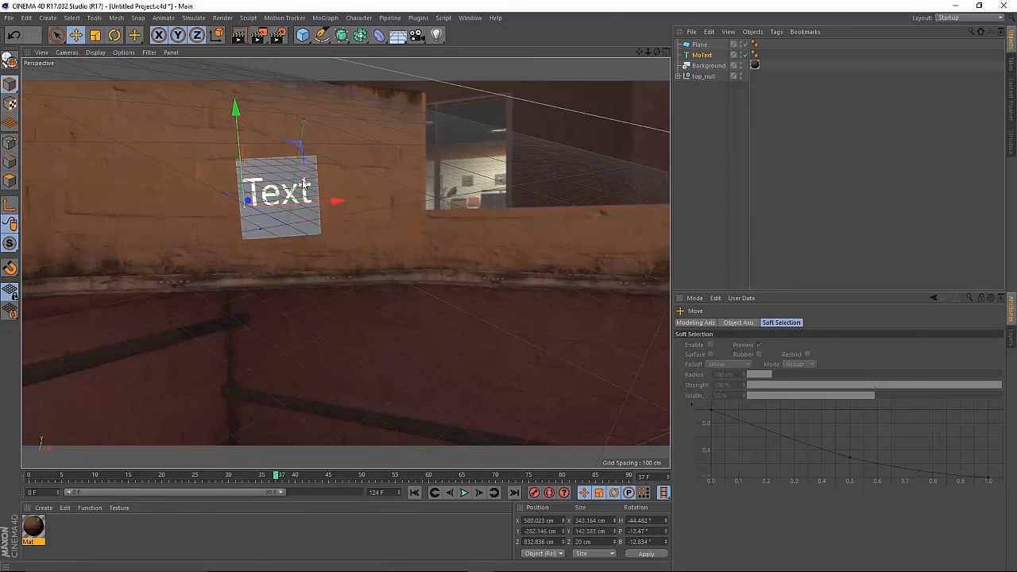
click(286, 232)
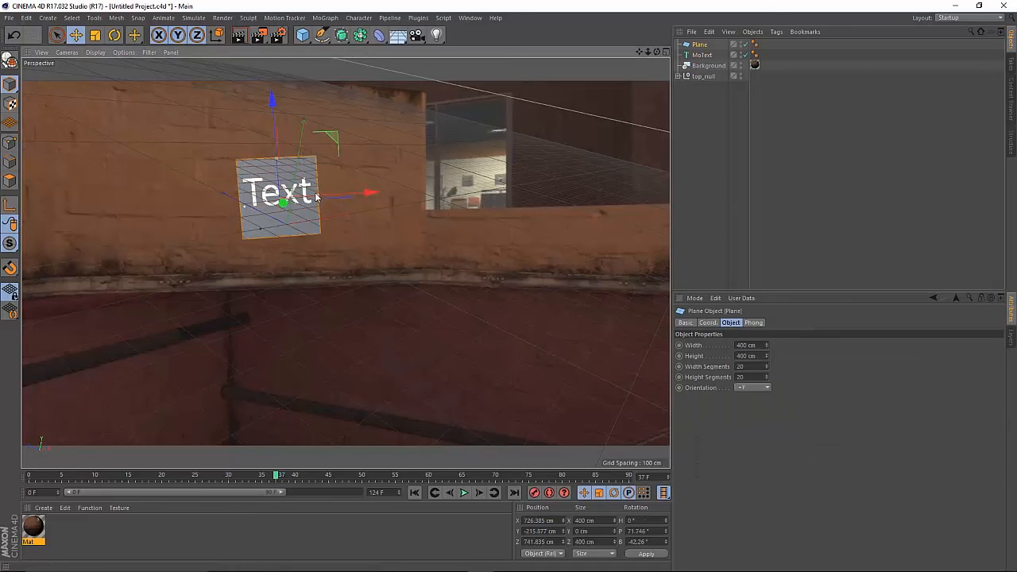
drag(316, 196, 364, 194)
drag(279, 159, 272, 121)
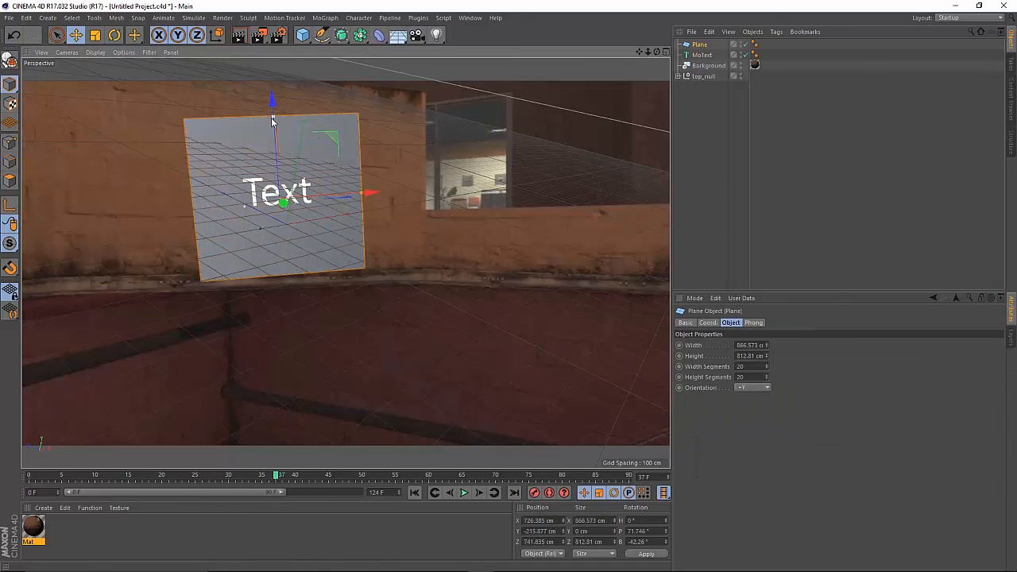
- Change the MoText wording to "tutorial" and center it on the plane at about X 483, Y -311, Z 919 cm
click(702, 55)
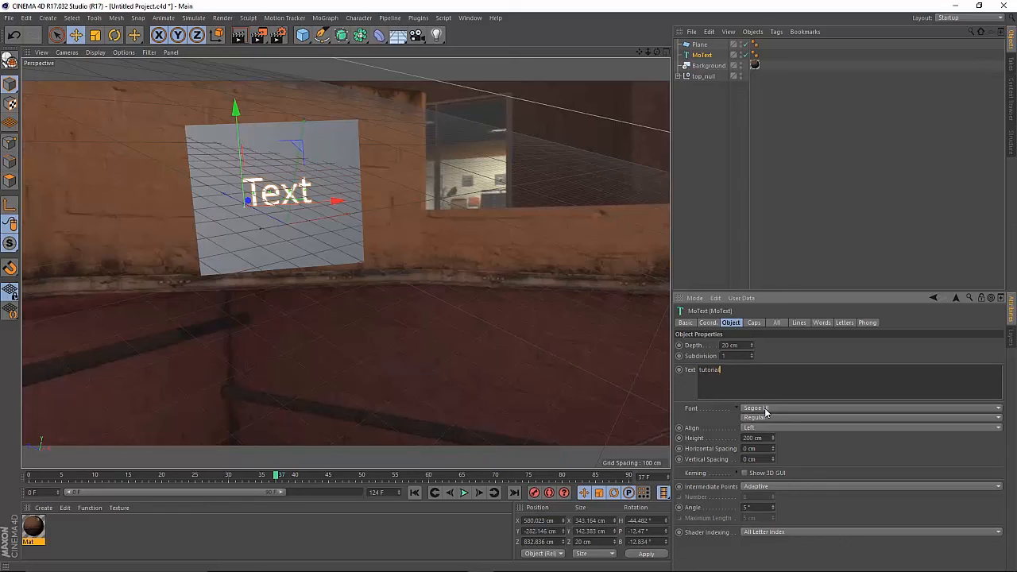
click(797, 353)
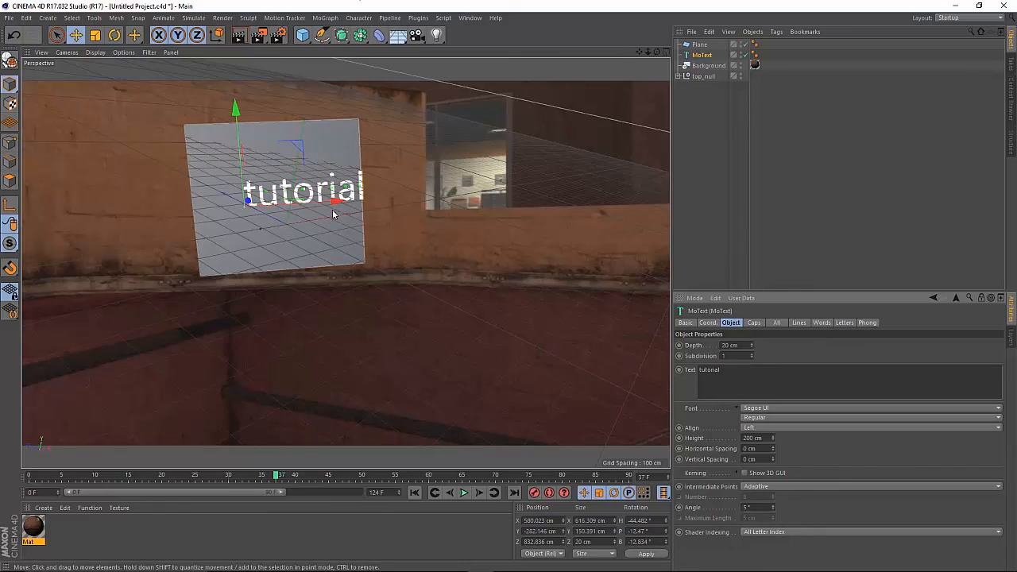
drag(333, 210, 305, 205)
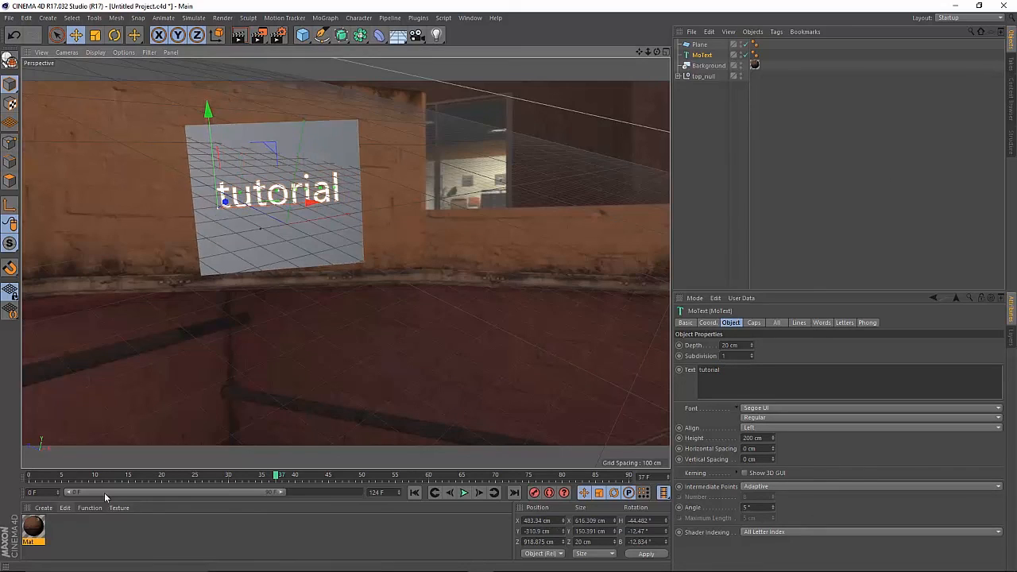
- Create a new material and darken its color to a light grey with a V value of 69%
double_click(73, 535)
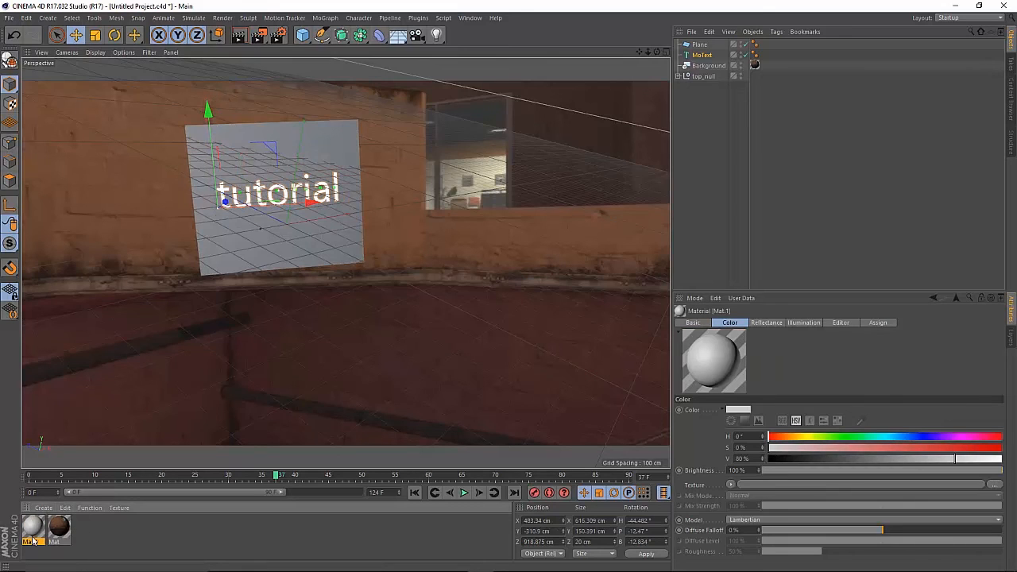
double_click(31, 528)
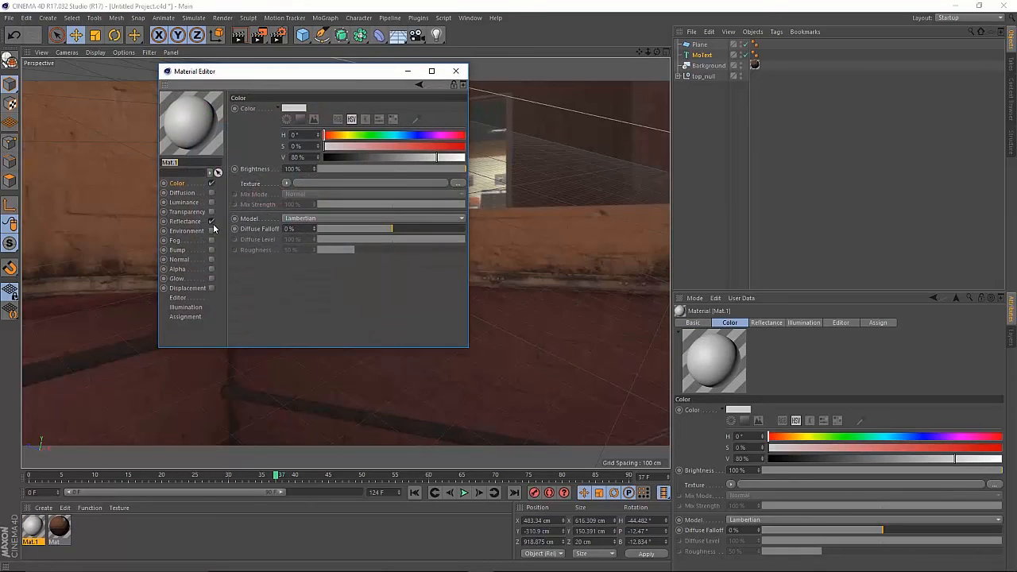
click(293, 108)
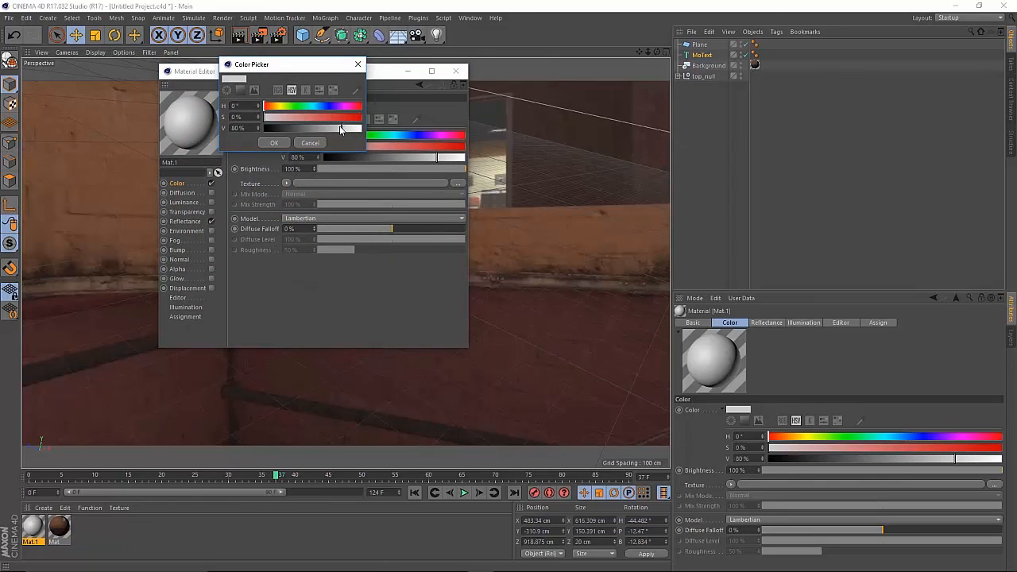
drag(340, 128, 335, 130)
click(274, 144)
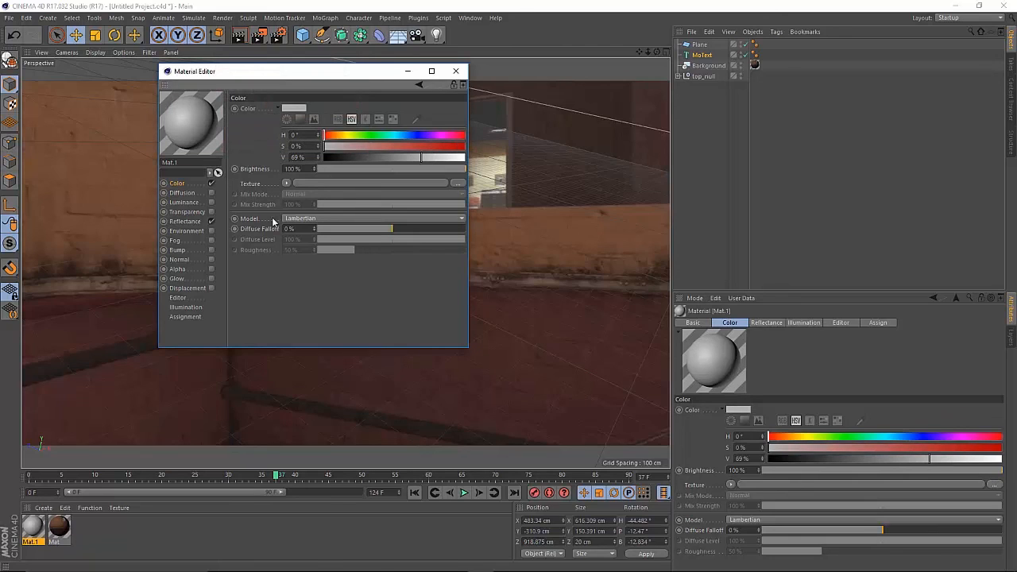
- Set the new material's preview scene to Sphere (Soft Shadow)
right_click(195, 111)
click(172, 129)
right_click(183, 124)
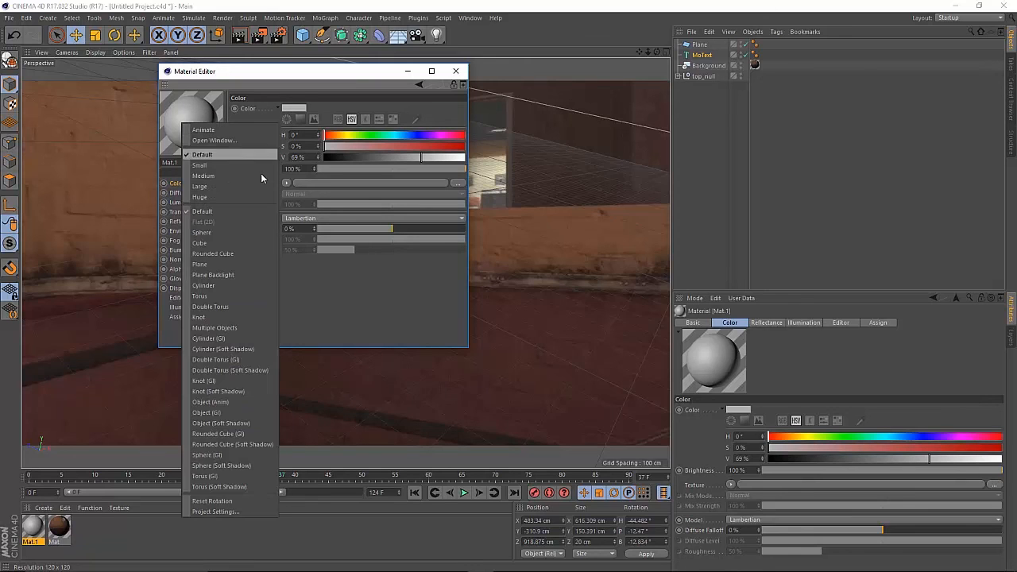
click(236, 467)
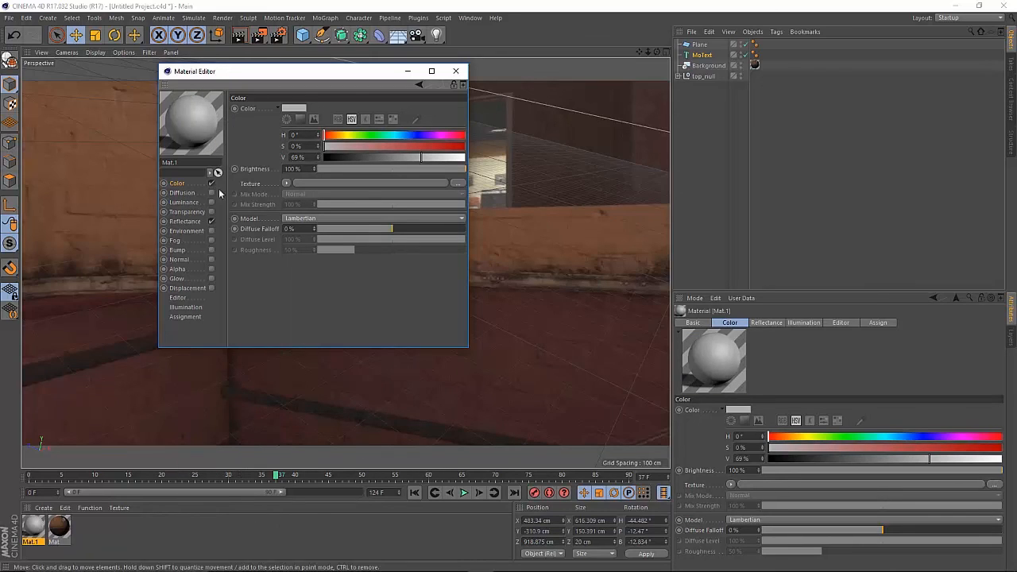
- Enable luminance on the new grey material and set its brightness to 22%
click(186, 203)
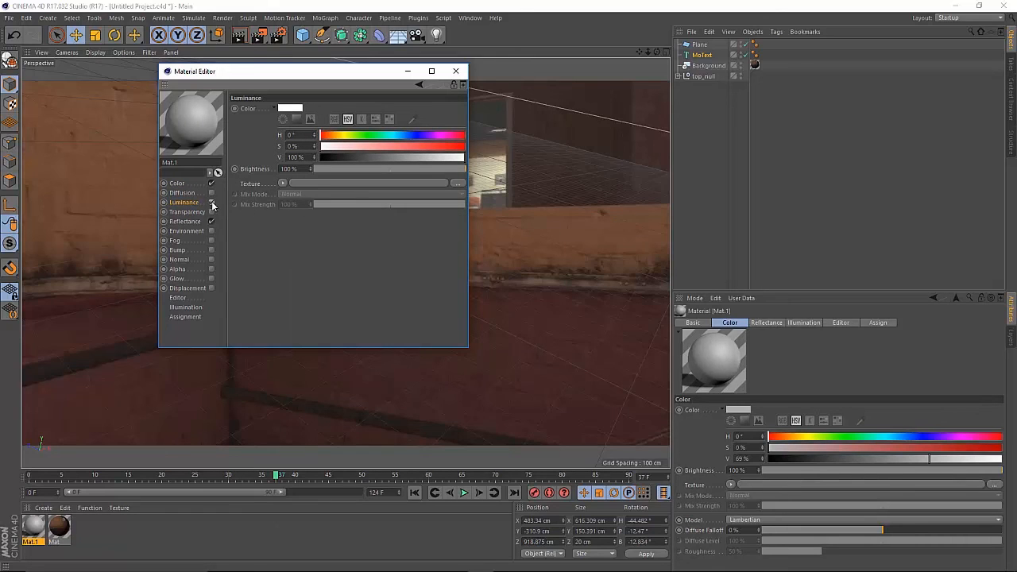
click(211, 203)
drag(298, 168, 141, 204)
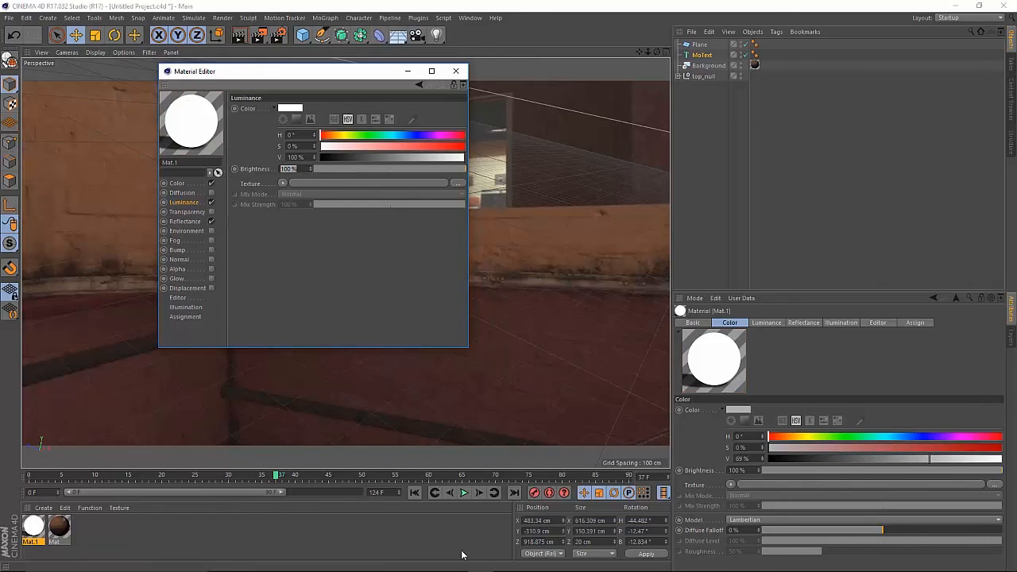
text(22)
key(Return)
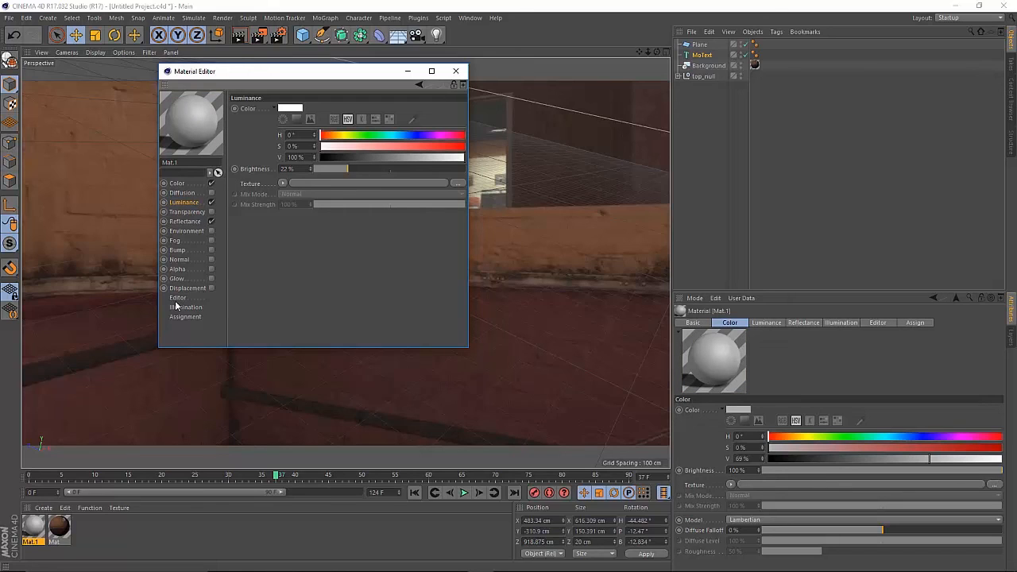
- Load a Fresnel shader as the layer color texture of the material's Default Specular reflectance layer
click(178, 183)
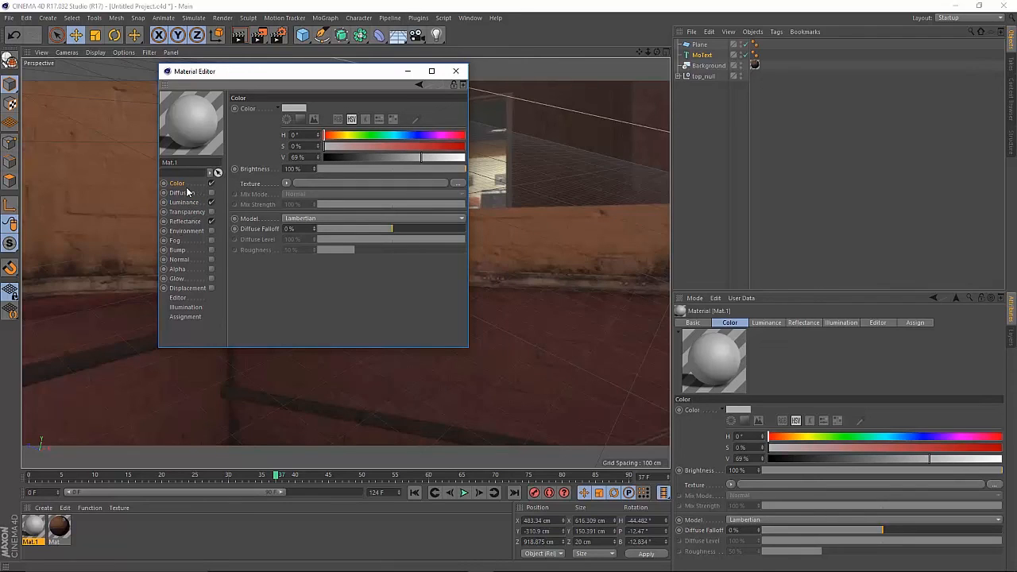
click(185, 222)
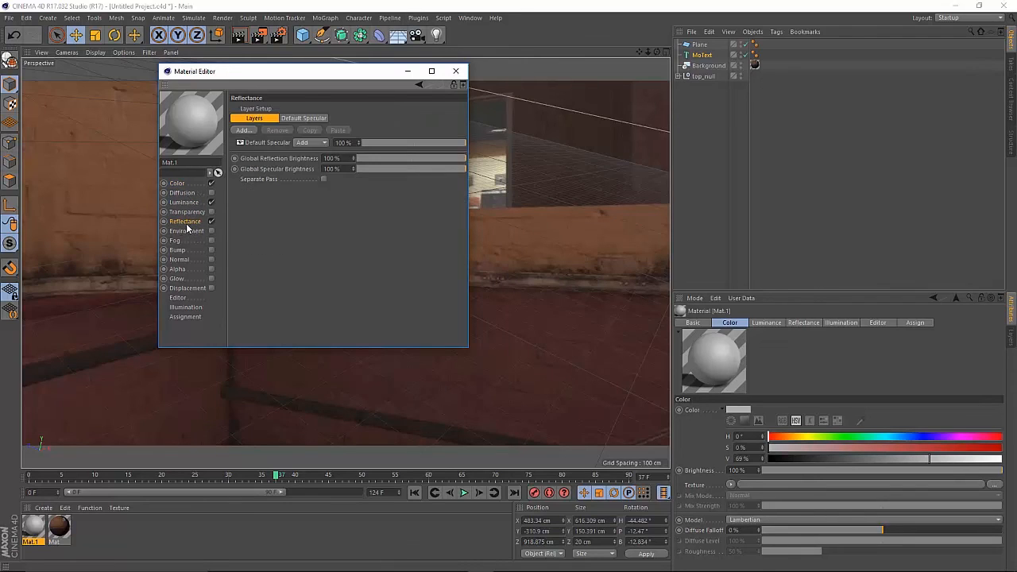
click(300, 117)
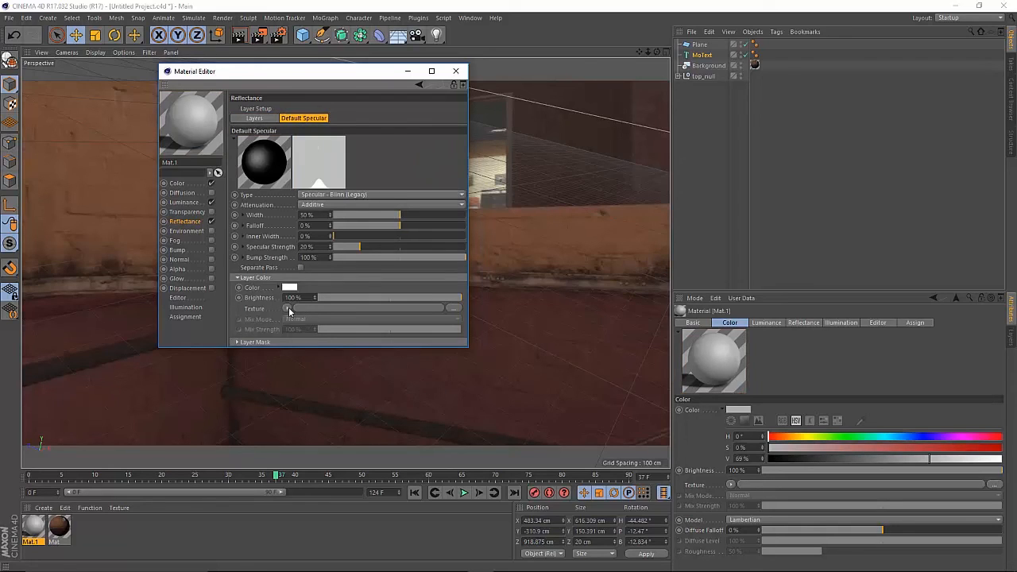
click(286, 308)
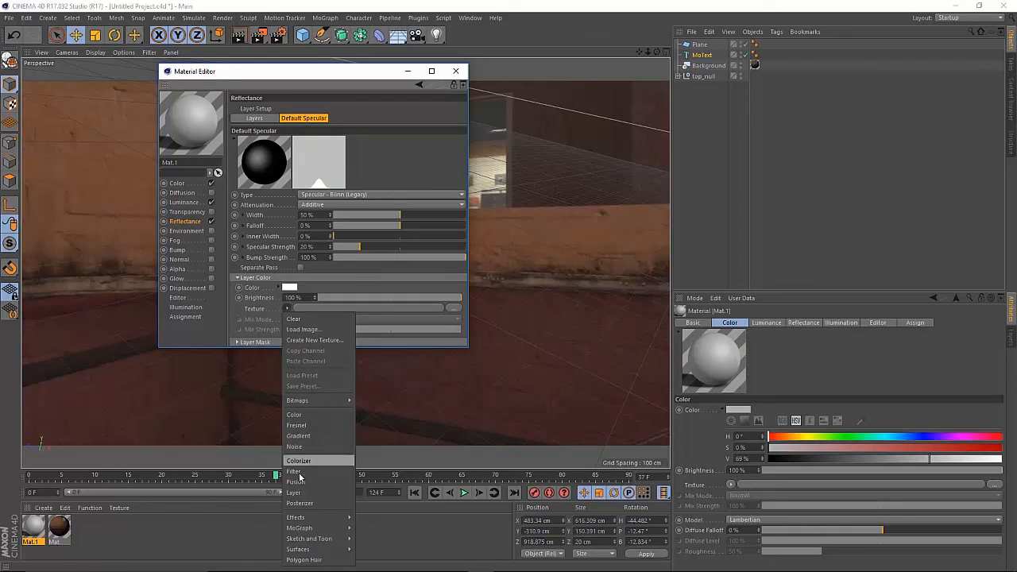
click(296, 425)
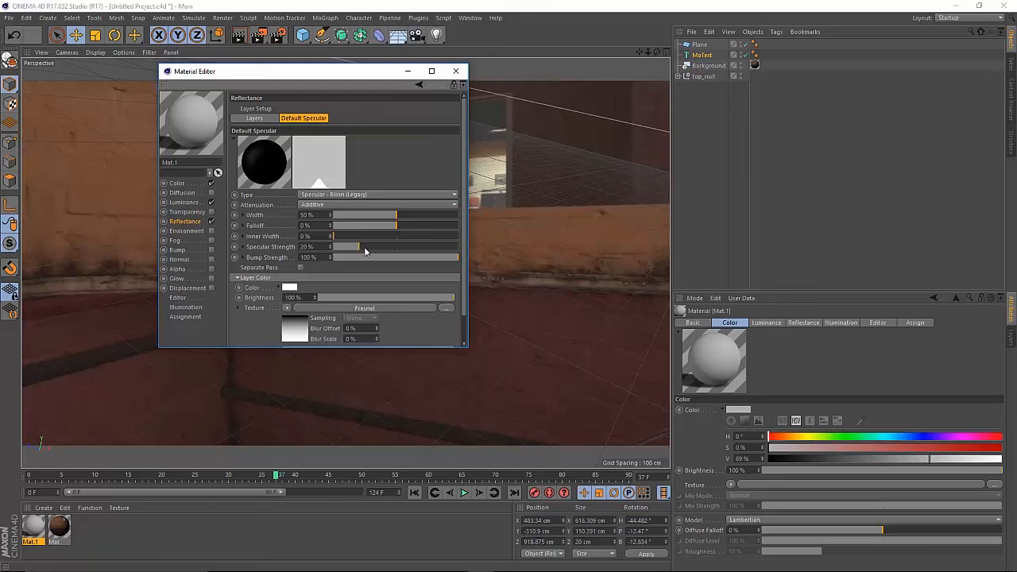
- Set the Default Specular layer's specular strength to 100% and width to 54%, and close the material editor
drag(357, 251, 465, 252)
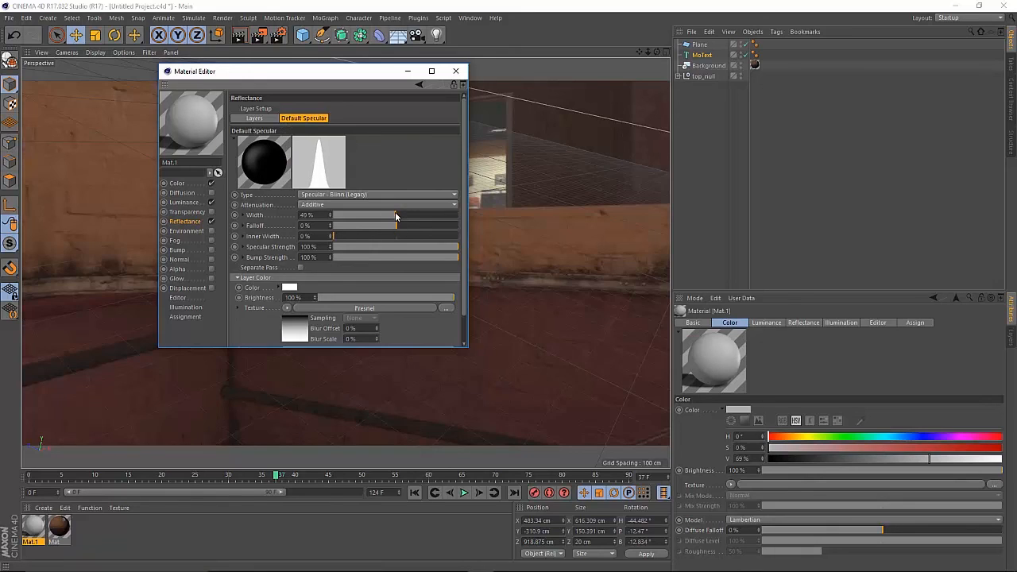
drag(397, 226, 401, 225)
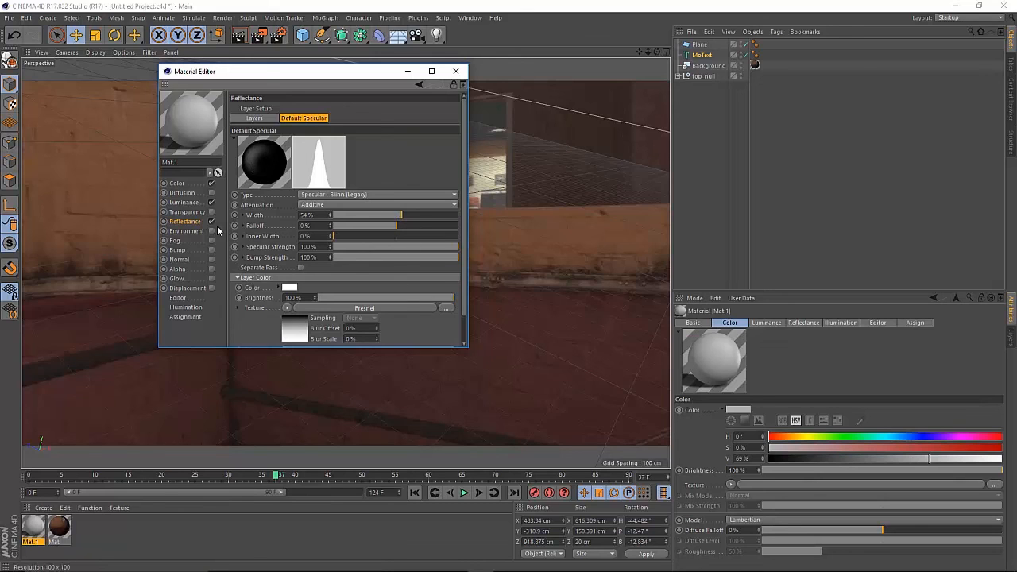
click(456, 71)
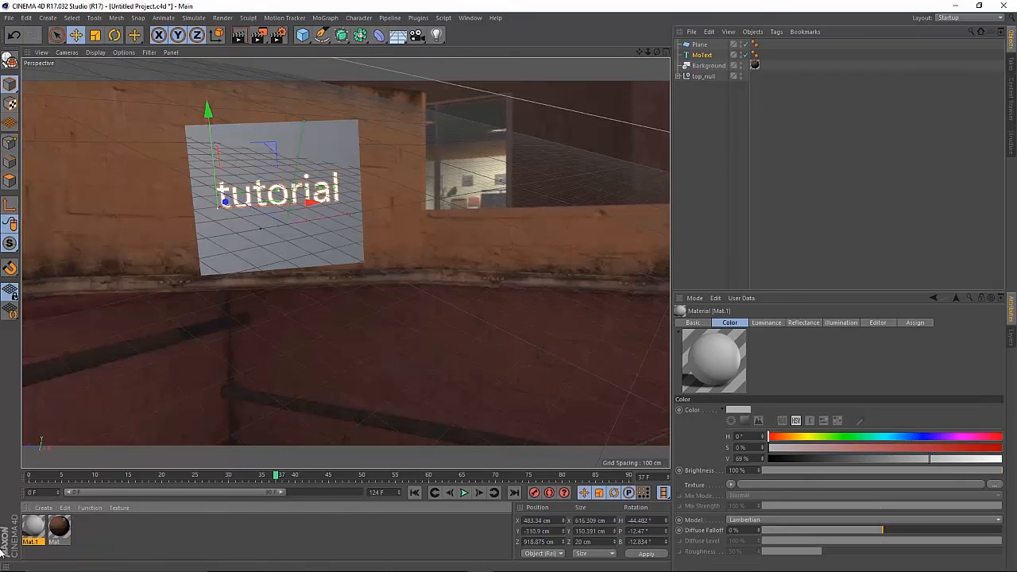
- Apply the grey material Mat.1 to the MoText object and preview the render
drag(636, 54, 702, 55)
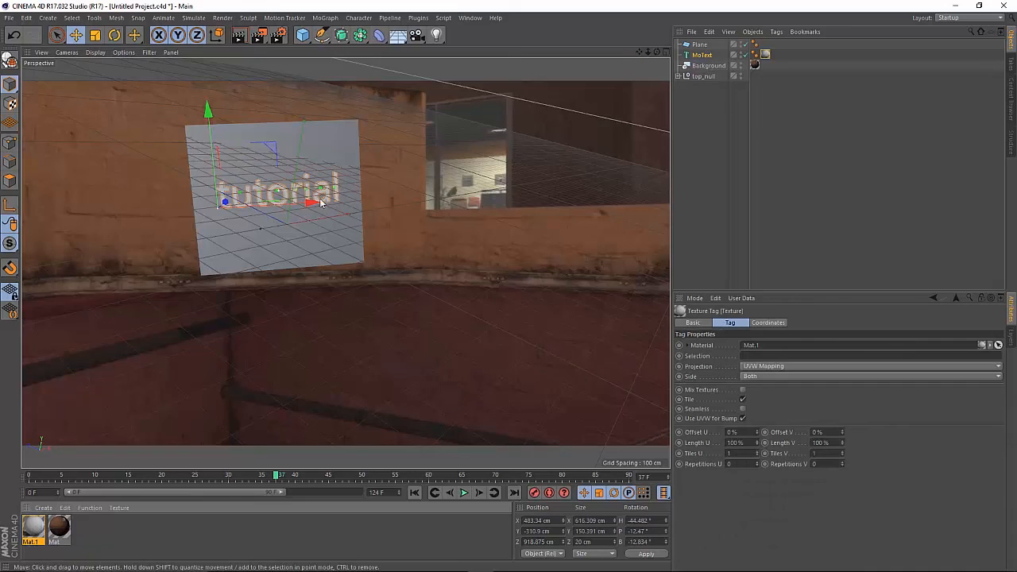
click(238, 34)
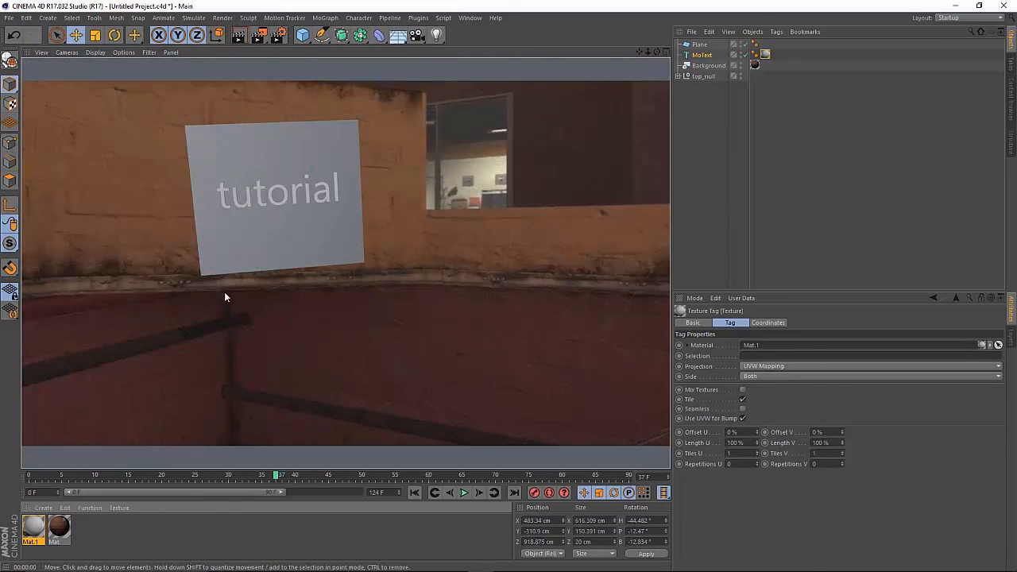
- Copy the Background's texture tag onto the Plane and preview the render
click(262, 149)
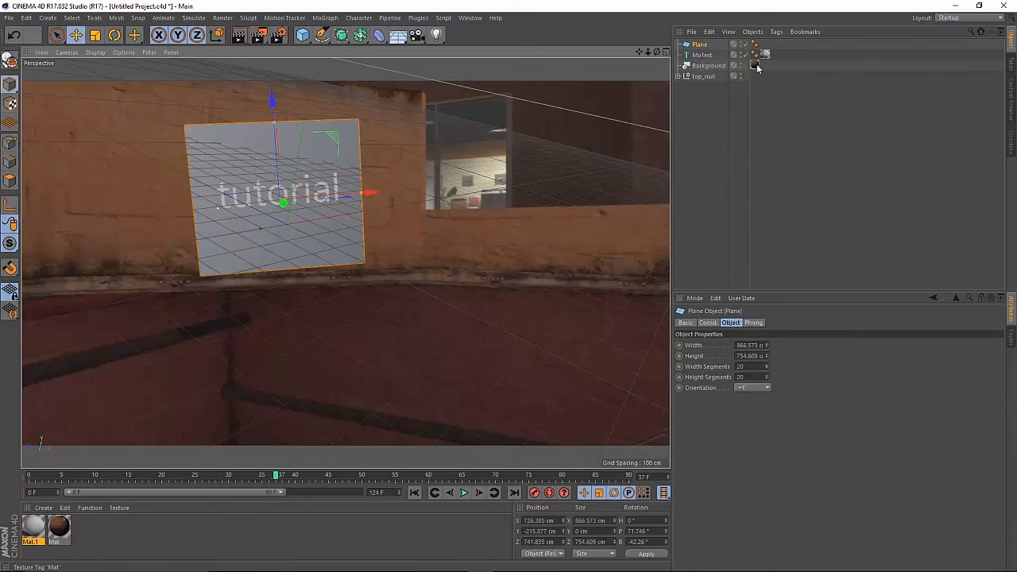
drag(756, 66, 700, 45)
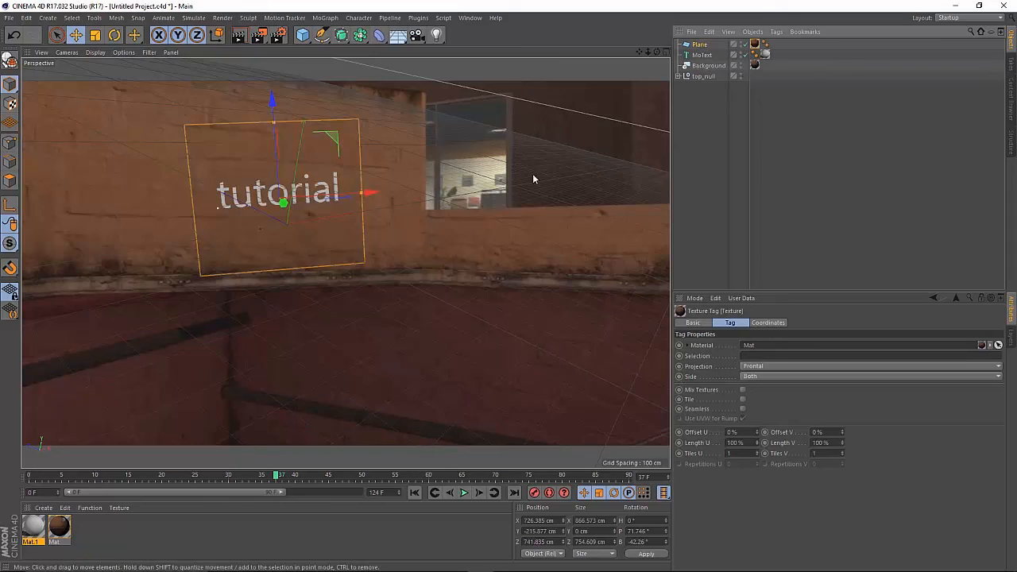
click(240, 35)
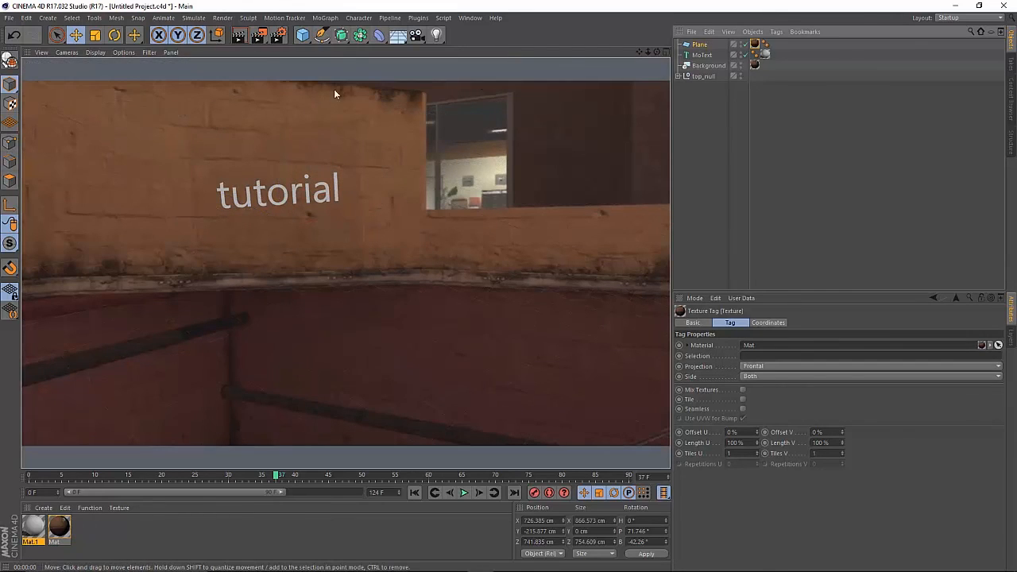
- Choose Frontal as the projection of the Plane's texture tag
click(699, 44)
click(754, 44)
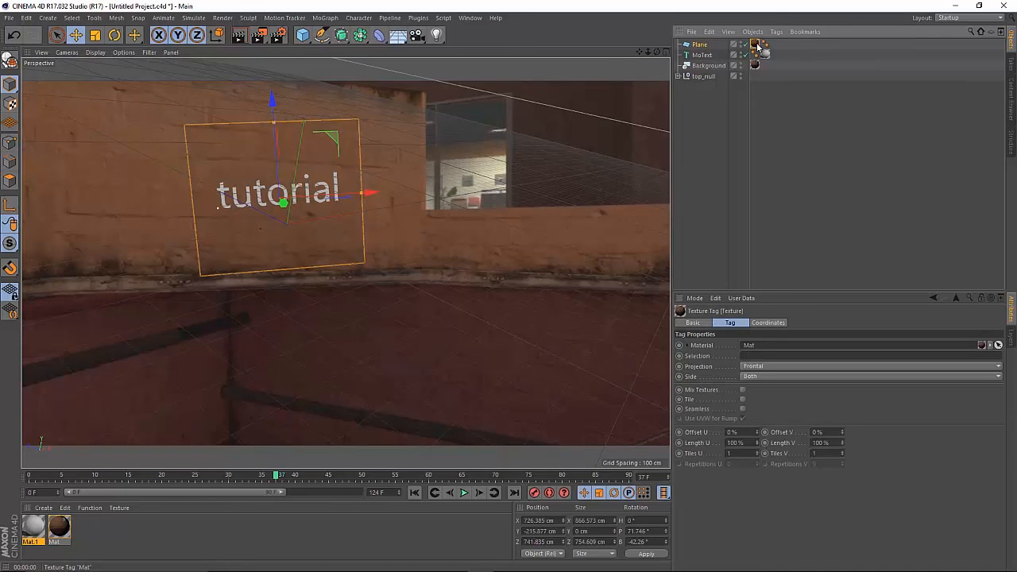
click(755, 368)
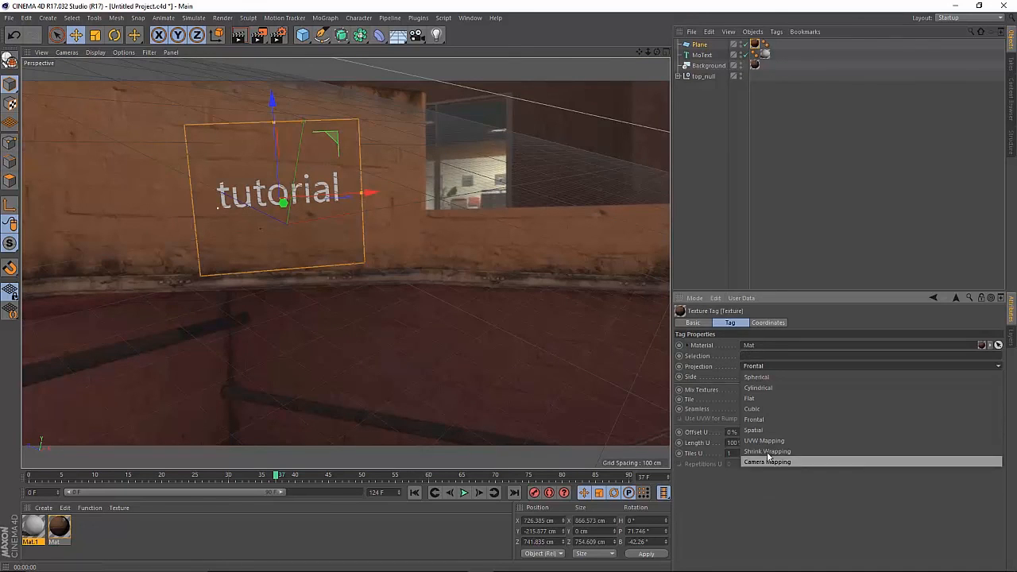
click(764, 420)
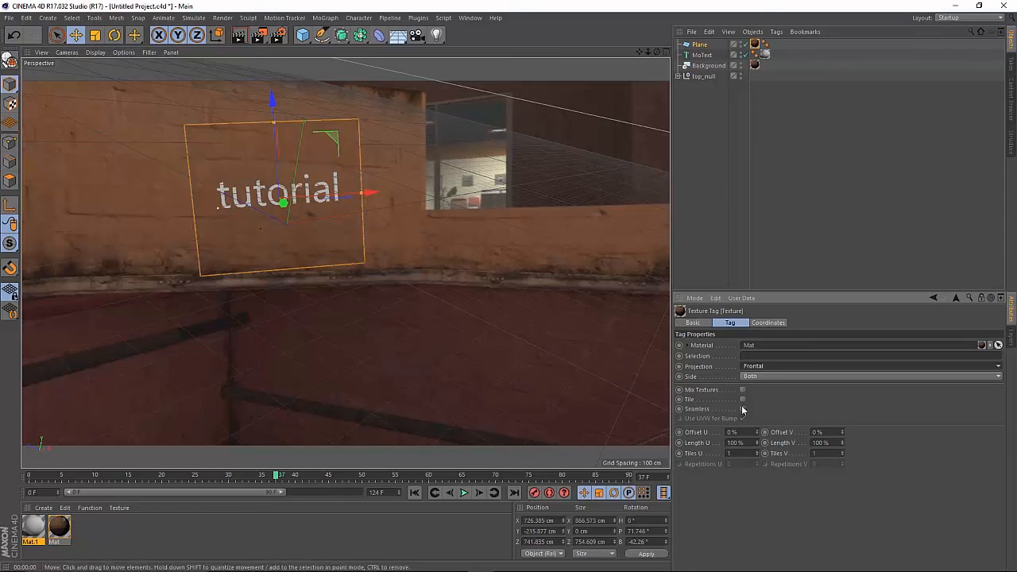
- Add a Compositing tag to the Plane with Compositing Background on and Self Shadowing off, and preview the render
click(696, 46)
right_click(696, 50)
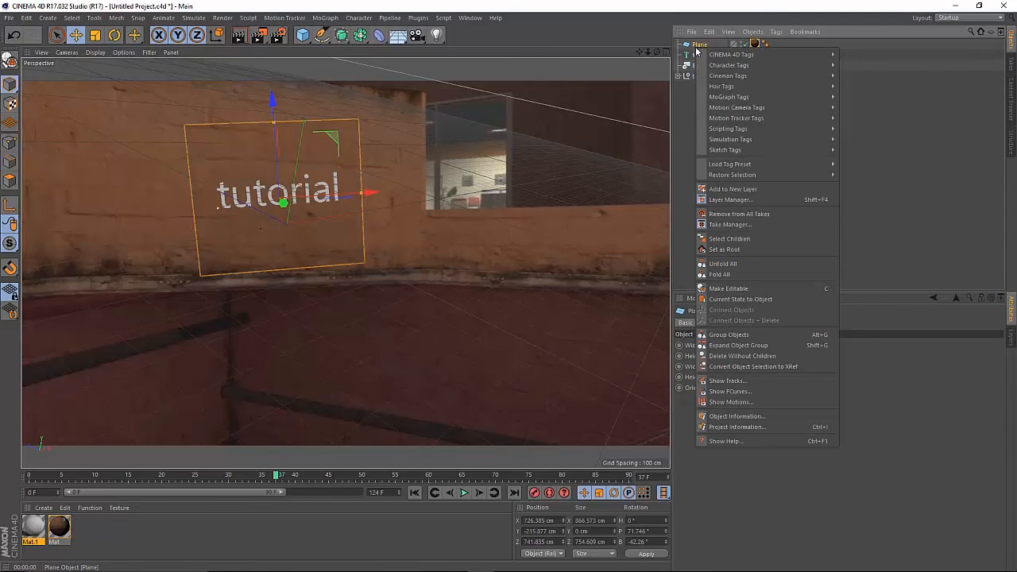
mouse_move(774, 54)
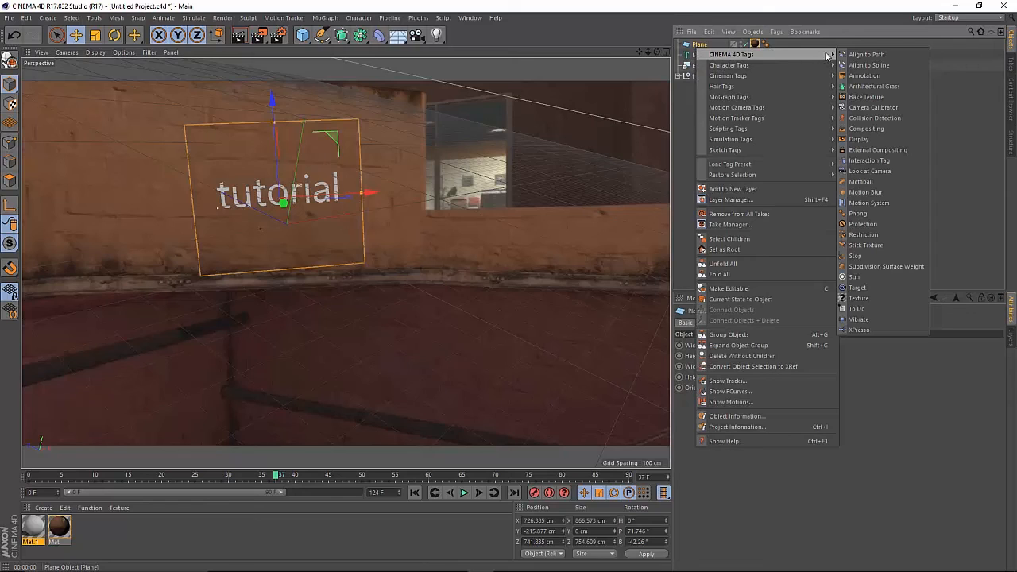
click(866, 129)
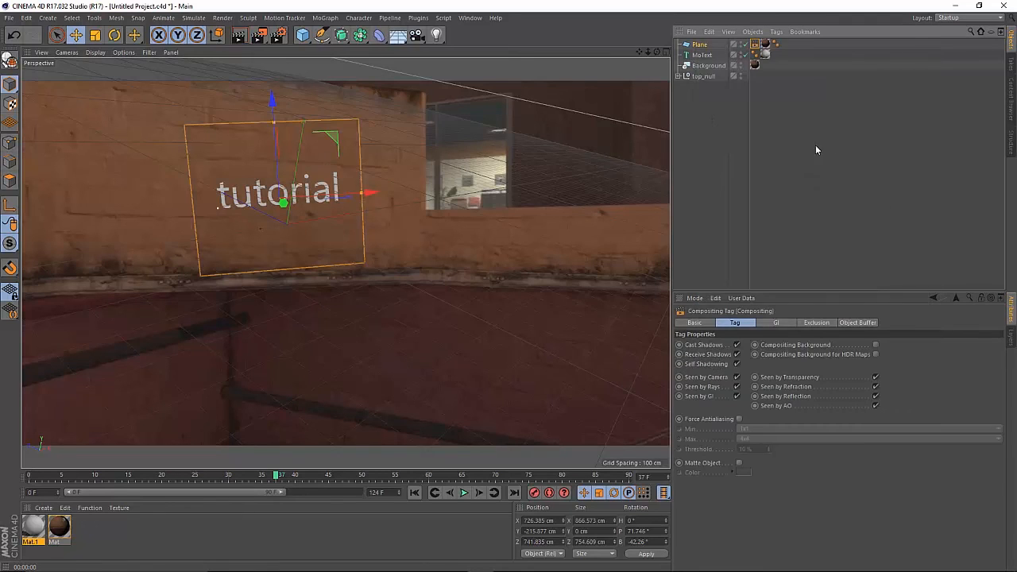
click(877, 345)
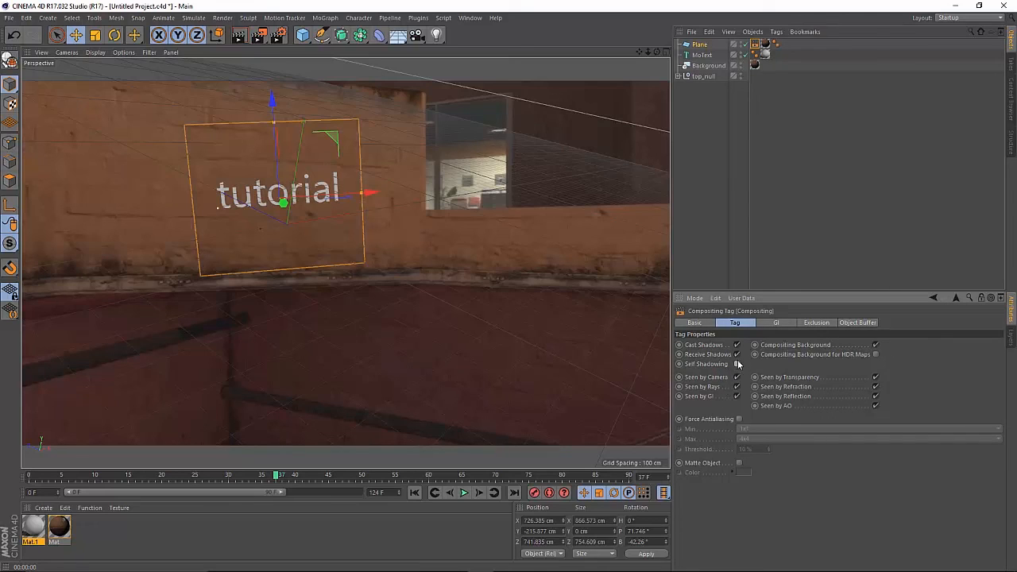
click(238, 35)
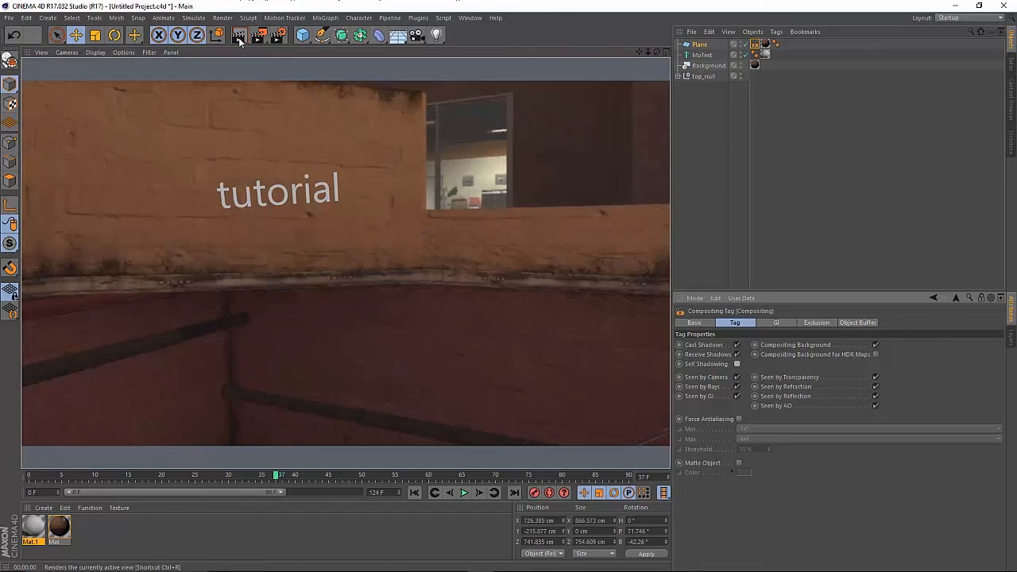
click(290, 228)
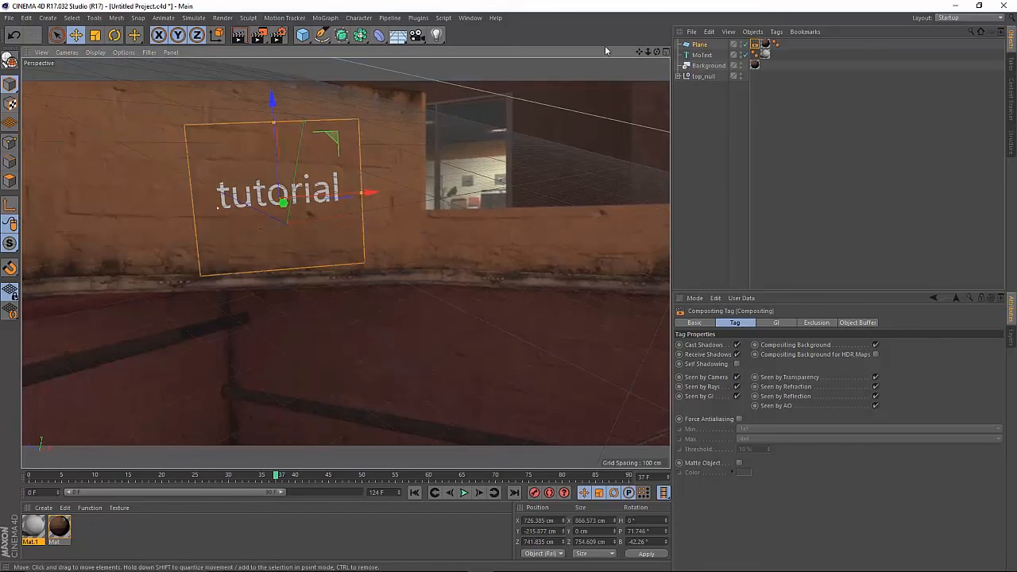
- Give the MoText Fillet Caps at both start and end, each with a 1 cm radius
click(702, 55)
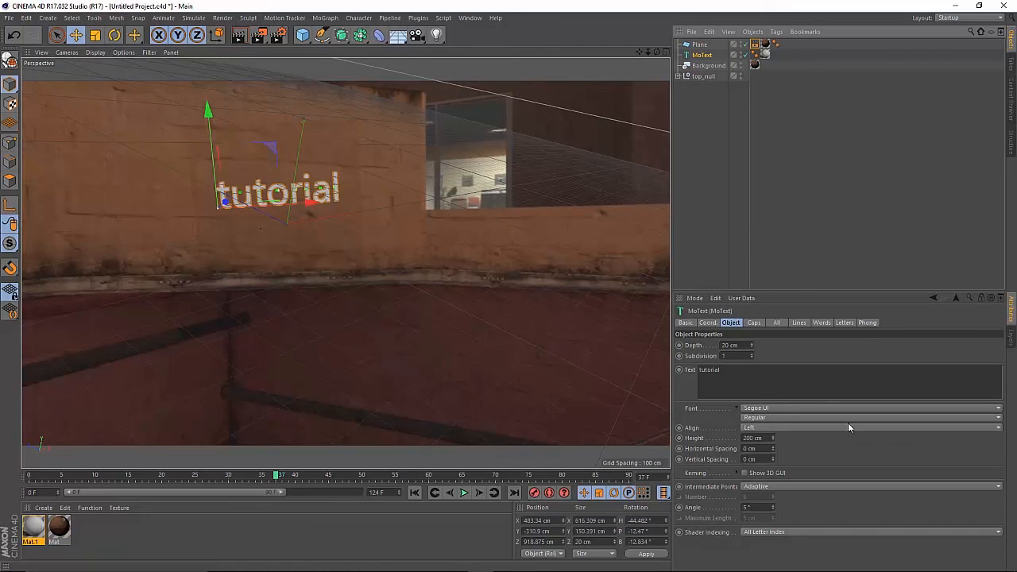
click(754, 323)
click(772, 344)
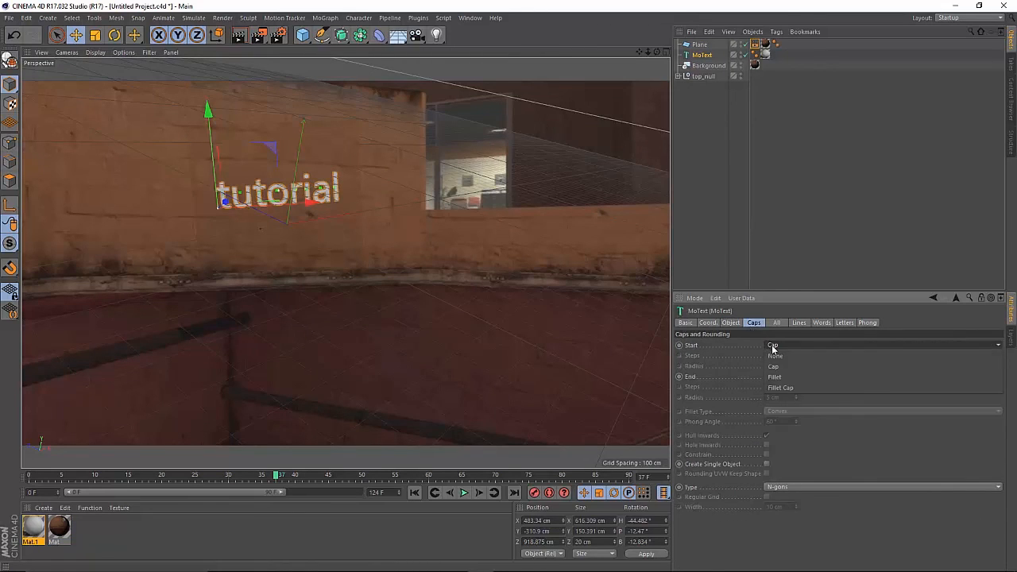
click(781, 388)
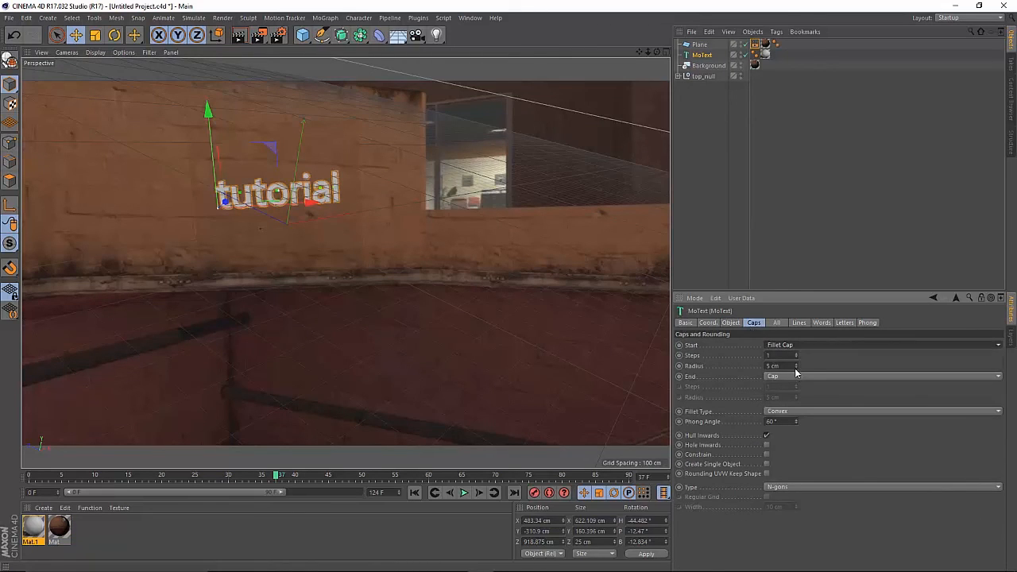
drag(795, 367, 796, 370)
click(785, 380)
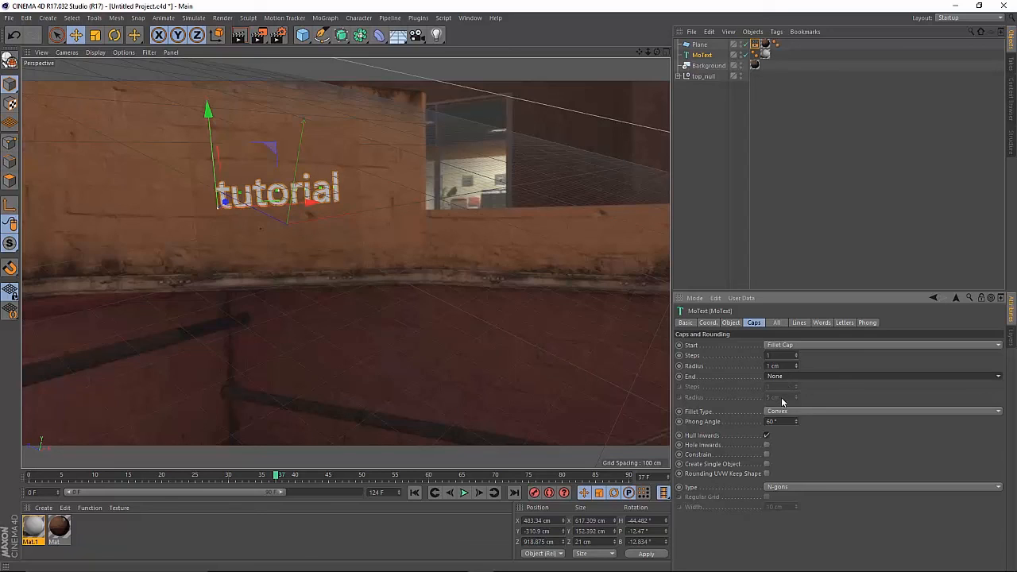
click(787, 376)
click(790, 409)
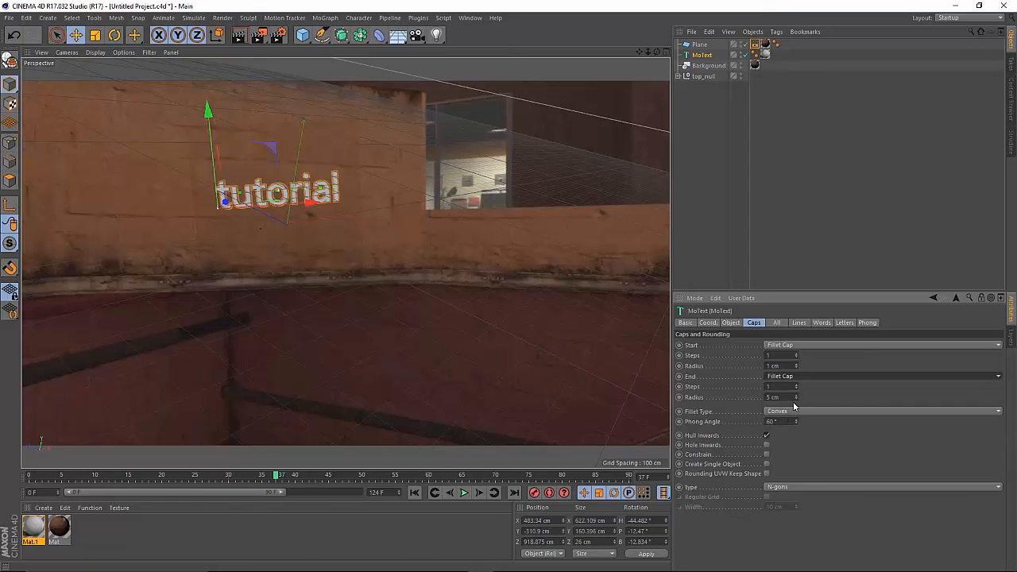
click(796, 399)
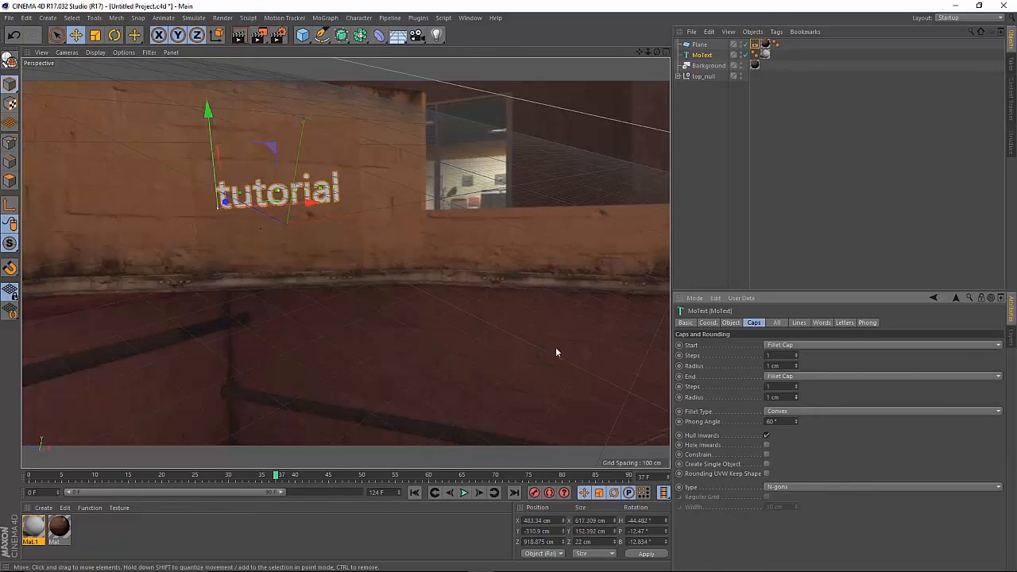
- Set the MoText depth to 106 cm and its horizontal spacing to 7 cm
click(731, 322)
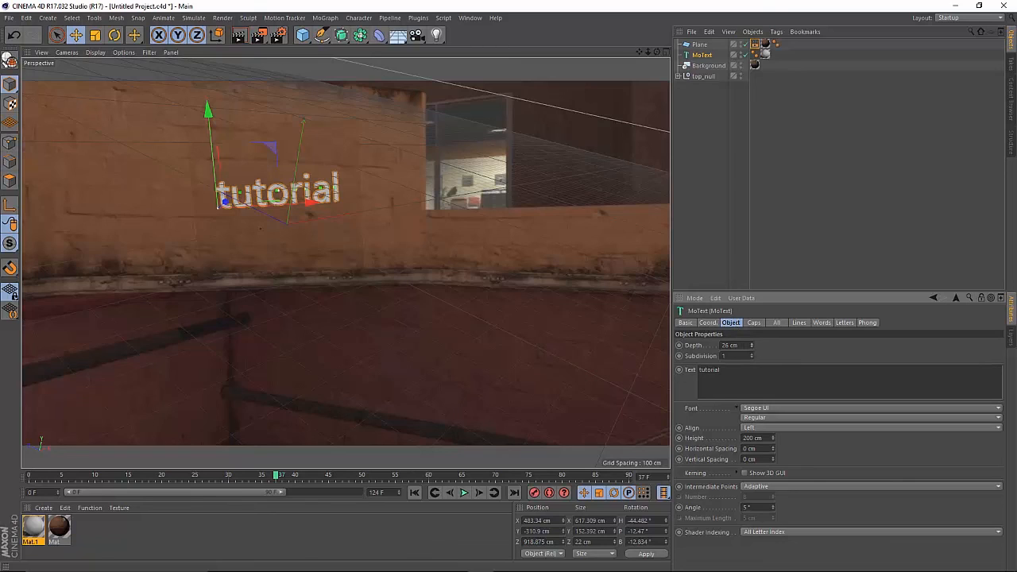
drag(751, 346, 649, 340)
click(753, 324)
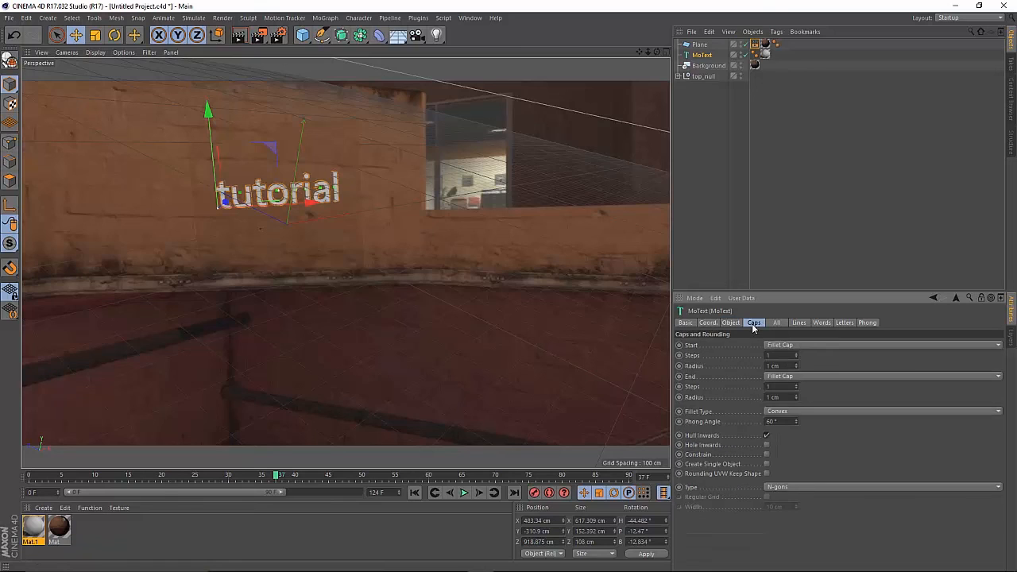
click(736, 323)
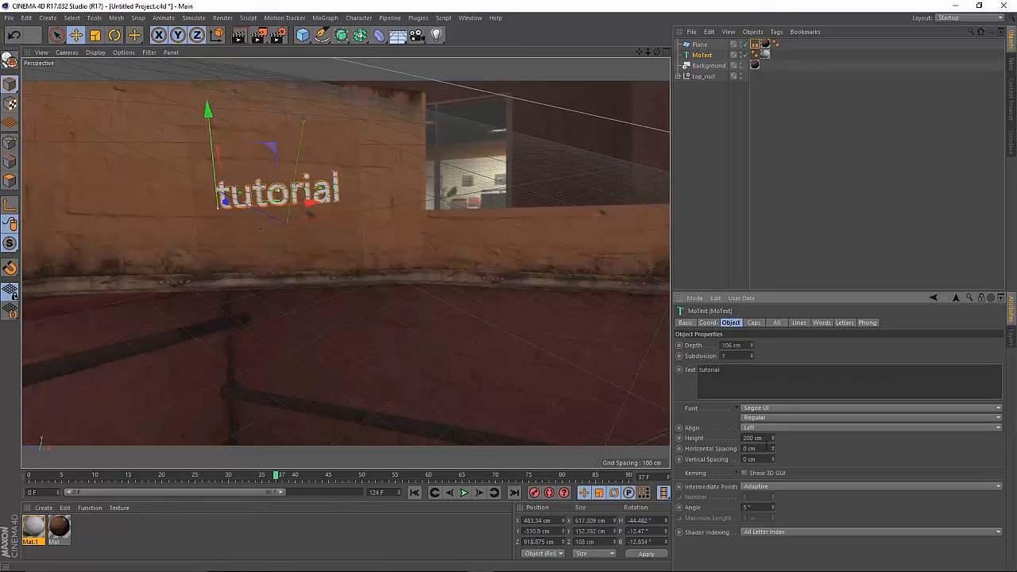
drag(773, 453, 802, 452)
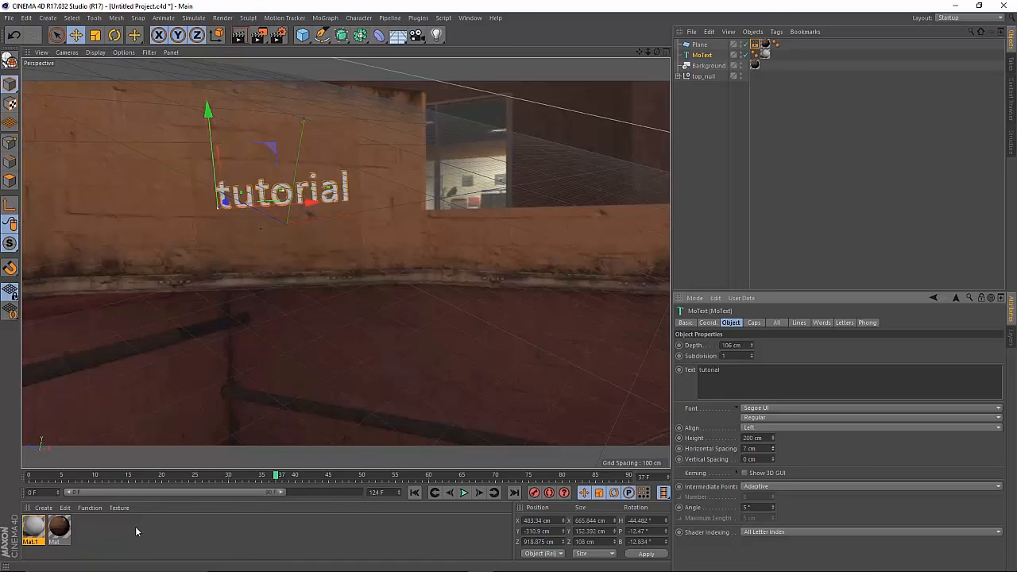
- Move the MoText closer against the Plane, to about X 396 cm, Y -299 cm, Z 879 cm
drag(311, 202, 308, 200)
drag(220, 203, 220, 204)
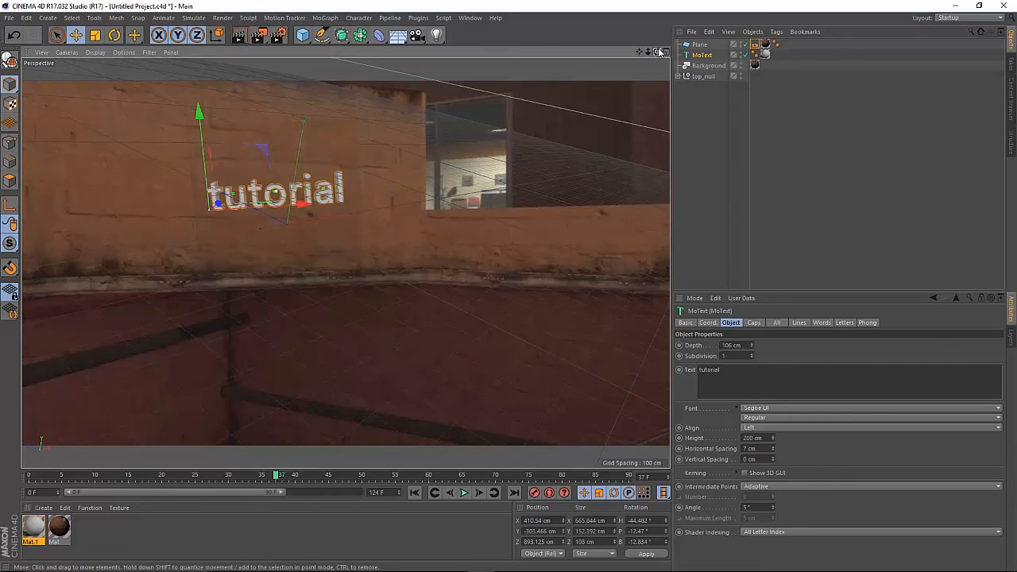
drag(659, 53, 345, 262)
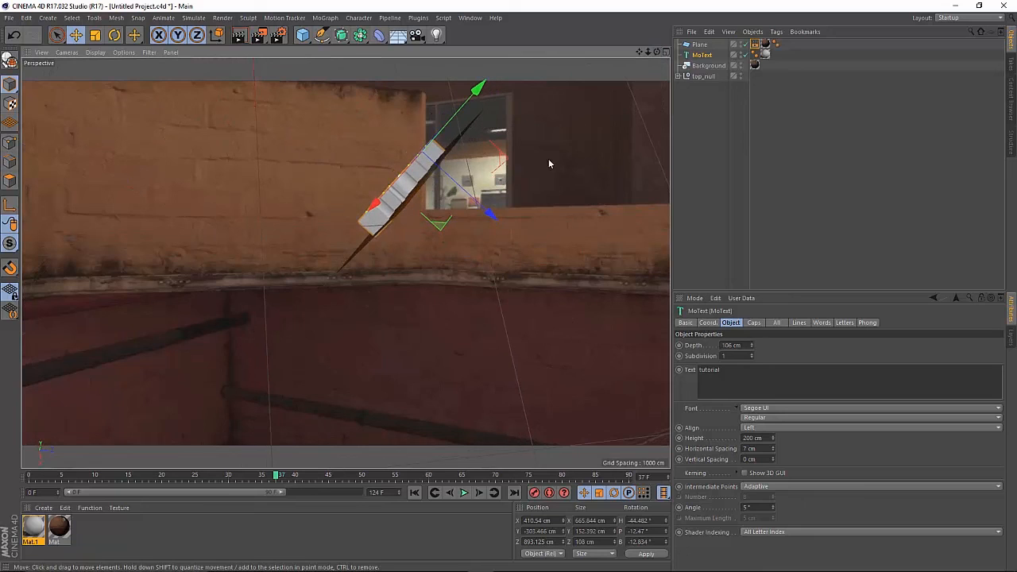
drag(497, 210, 493, 210)
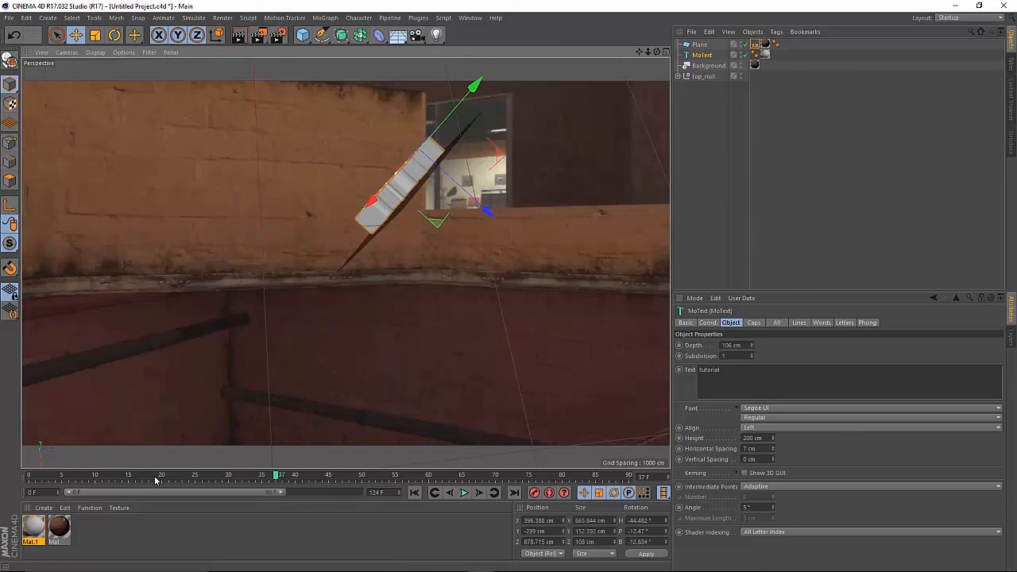
- Preview the render of the text on the wall at frame 26
drag(155, 478, 203, 476)
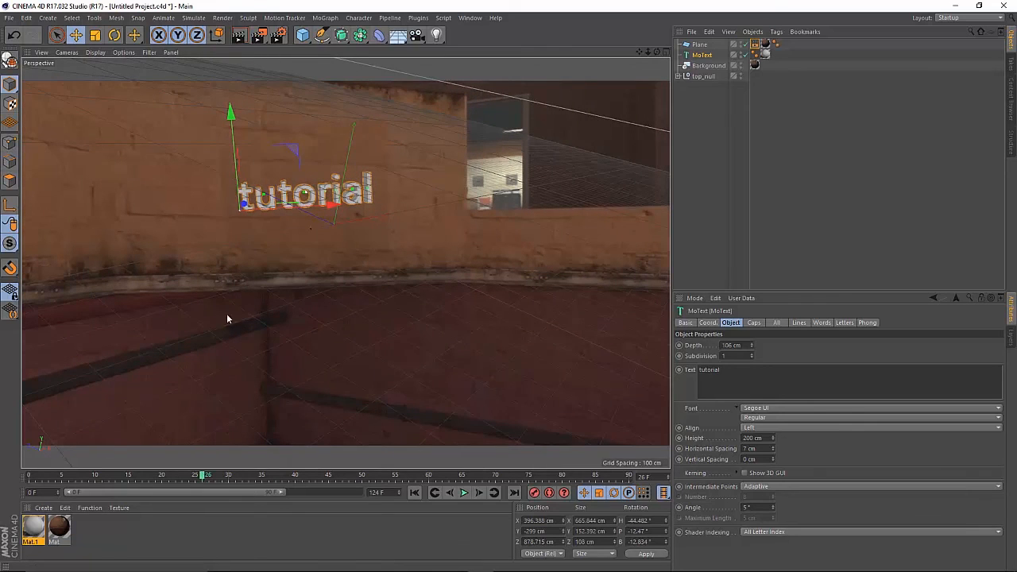
click(239, 35)
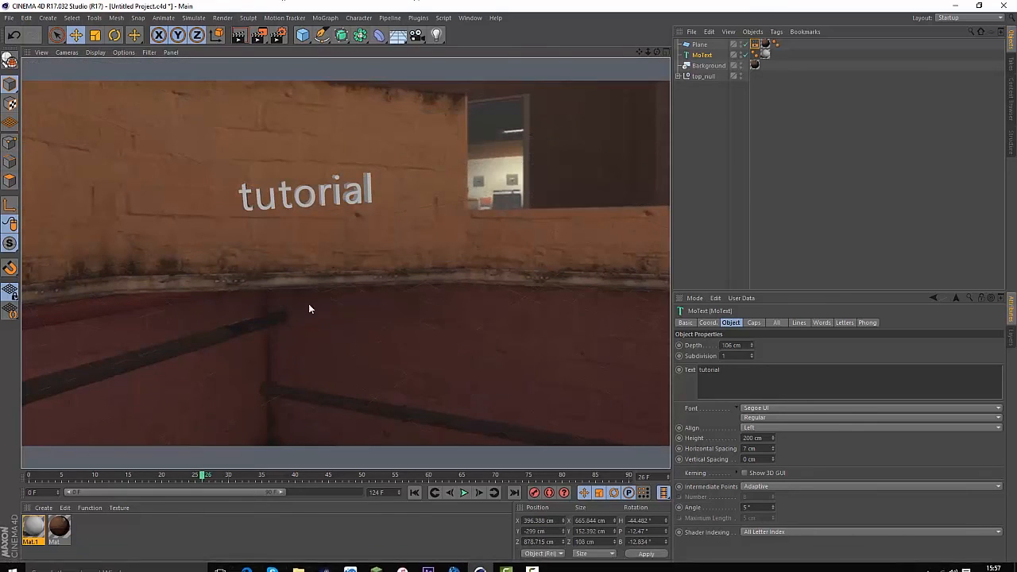
click(345, 191)
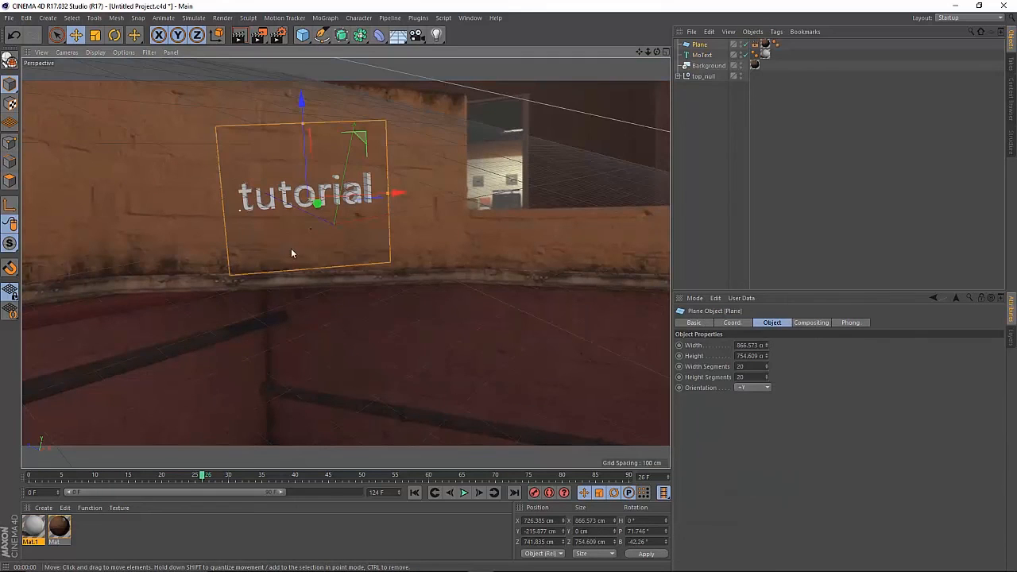
- Add Ambient Occlusion and Global Illumination to the render settings, with Irradiance Cache (Legacy) as the primary method
click(280, 35)
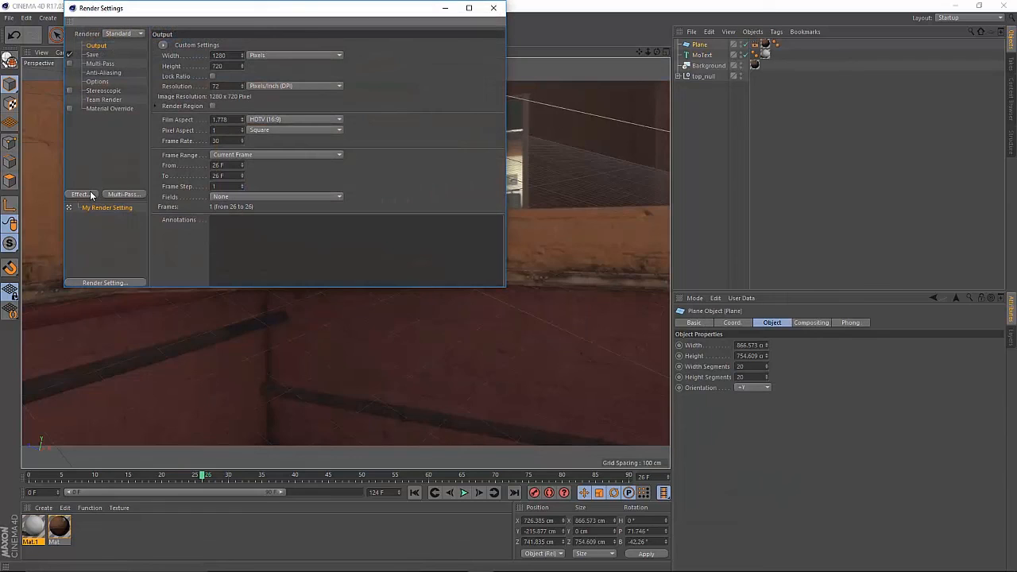
click(92, 194)
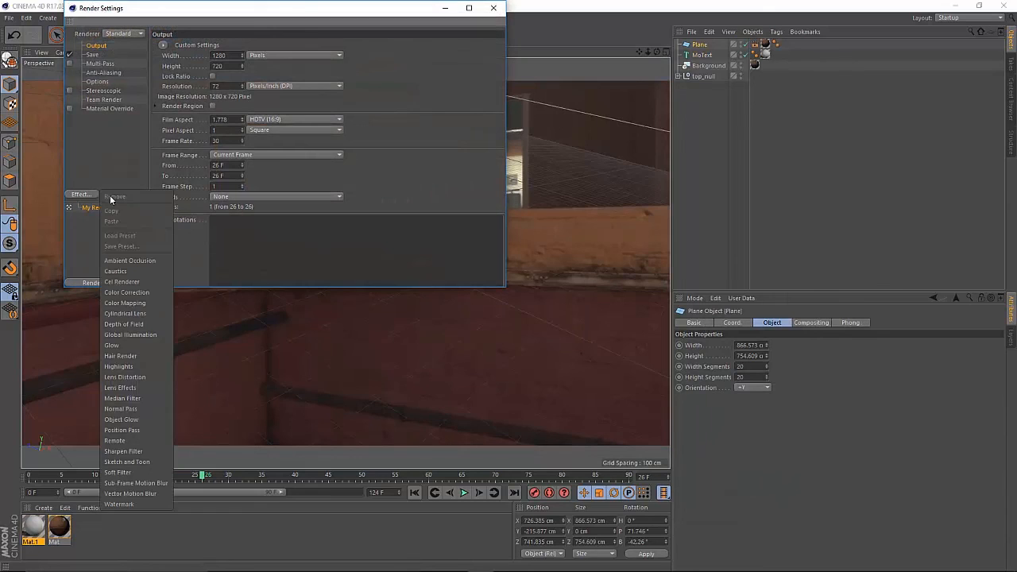
click(125, 263)
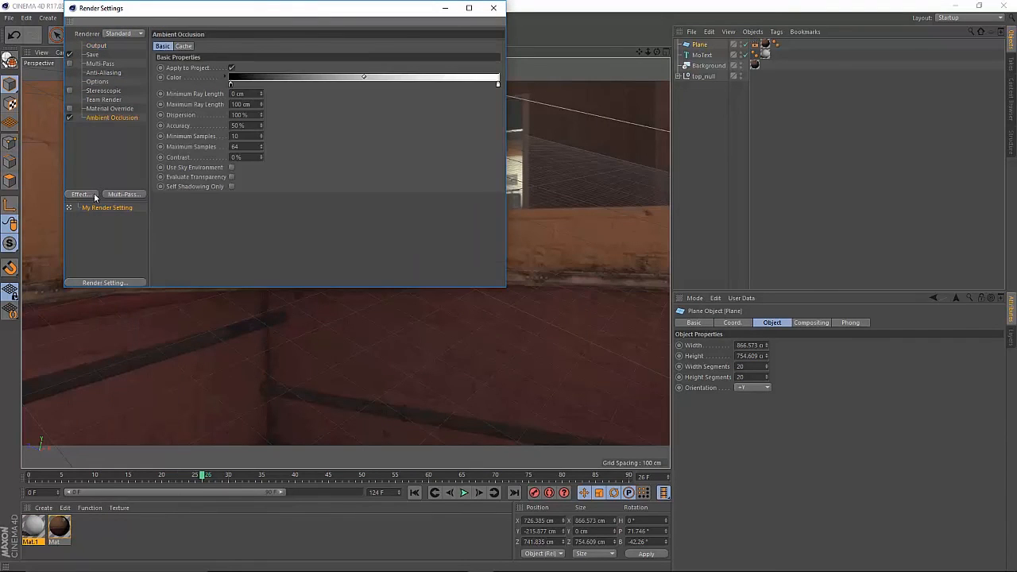
click(82, 195)
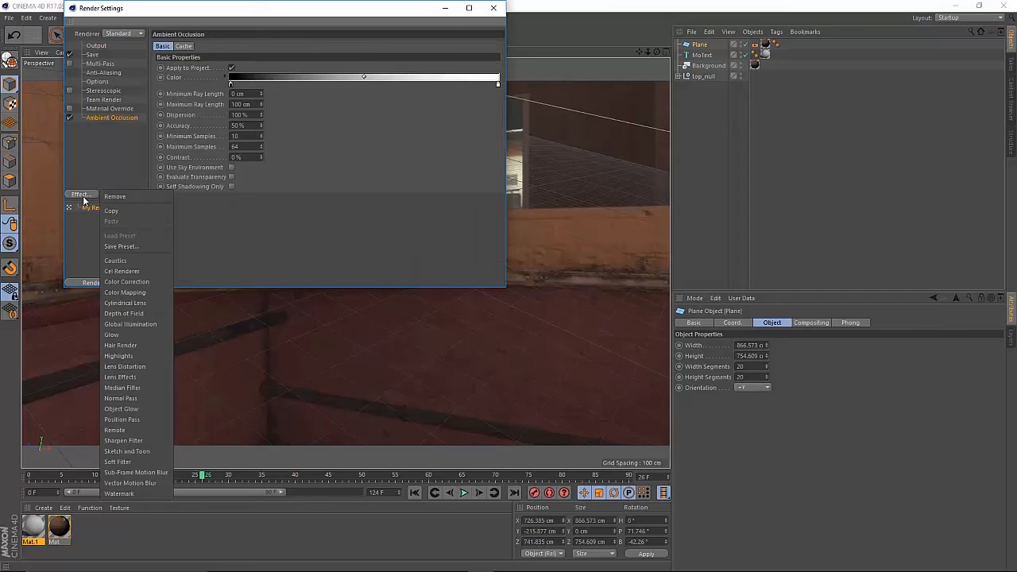
click(126, 324)
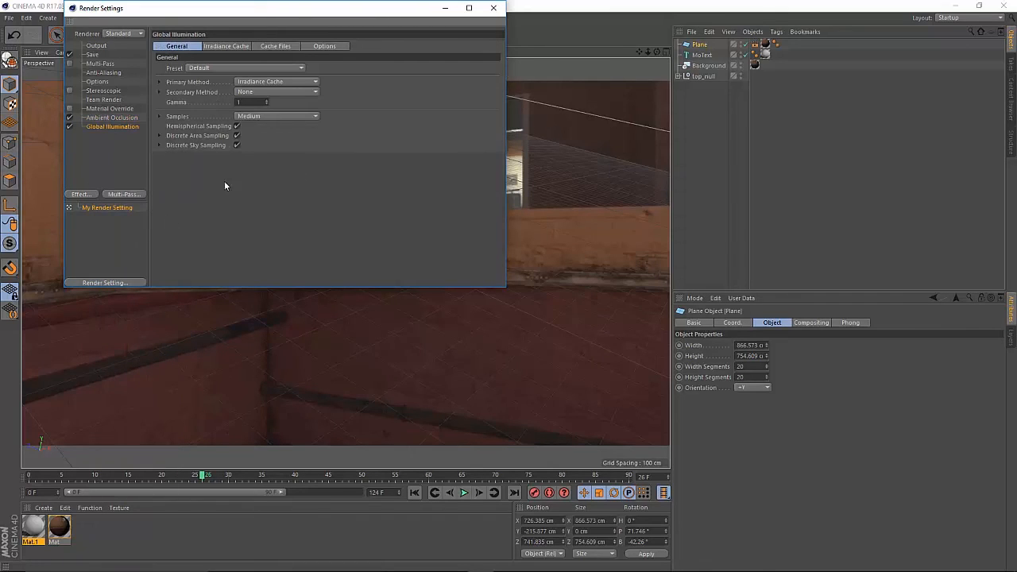
click(276, 81)
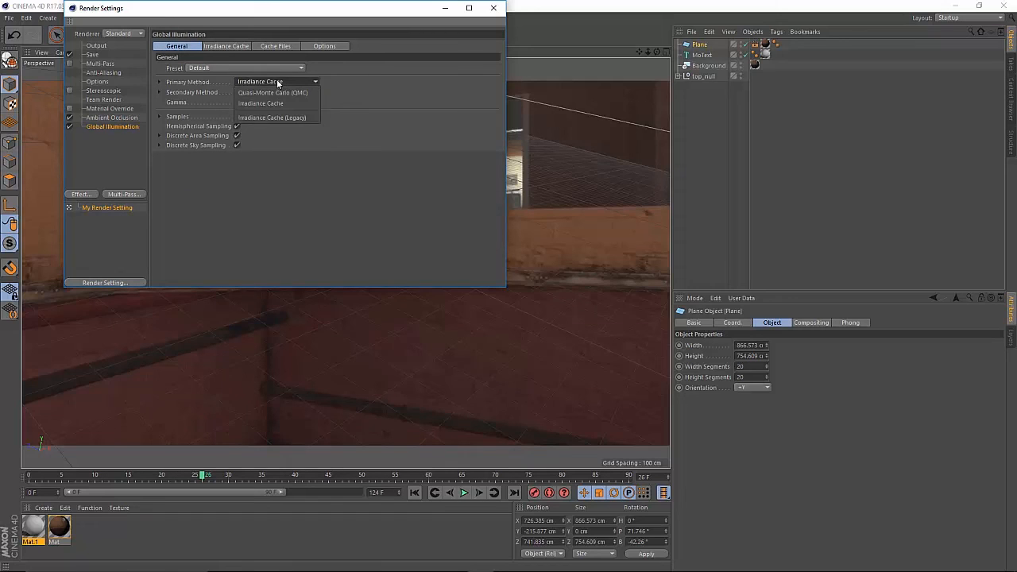
click(281, 117)
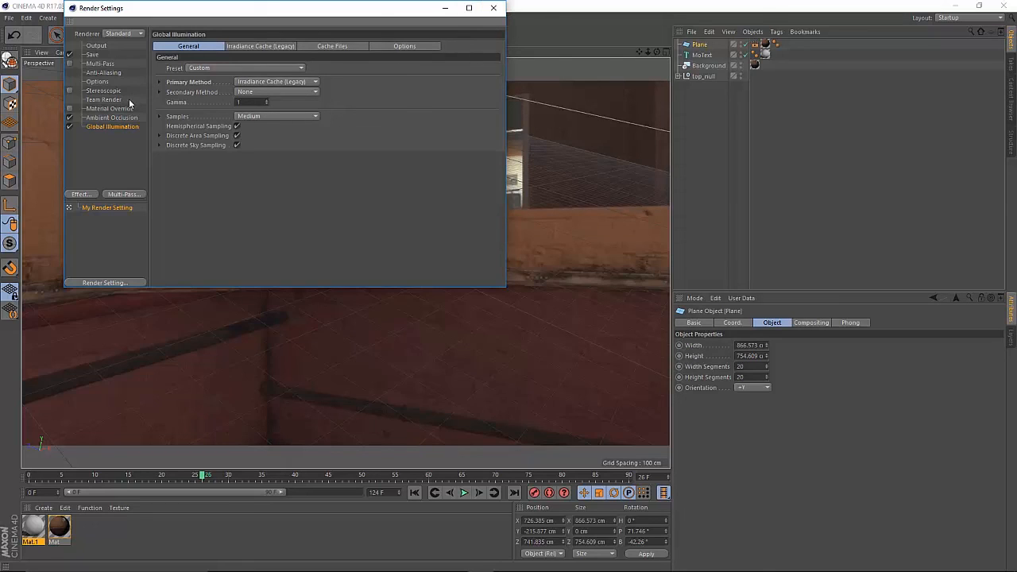
- Set the render output to save on the Desktop as "tut" in AVI Movie format, and close the render settings
click(94, 55)
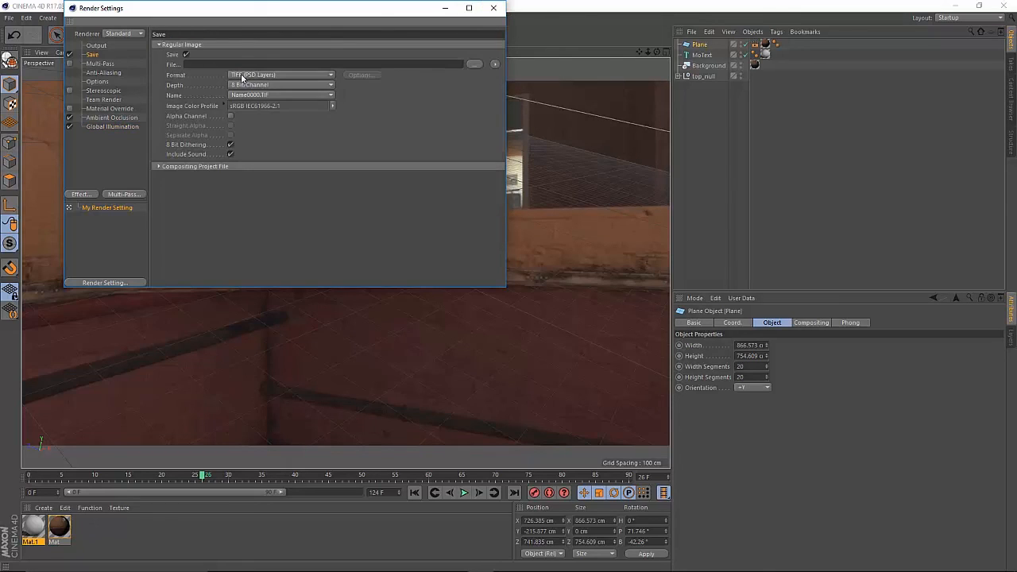
click(474, 64)
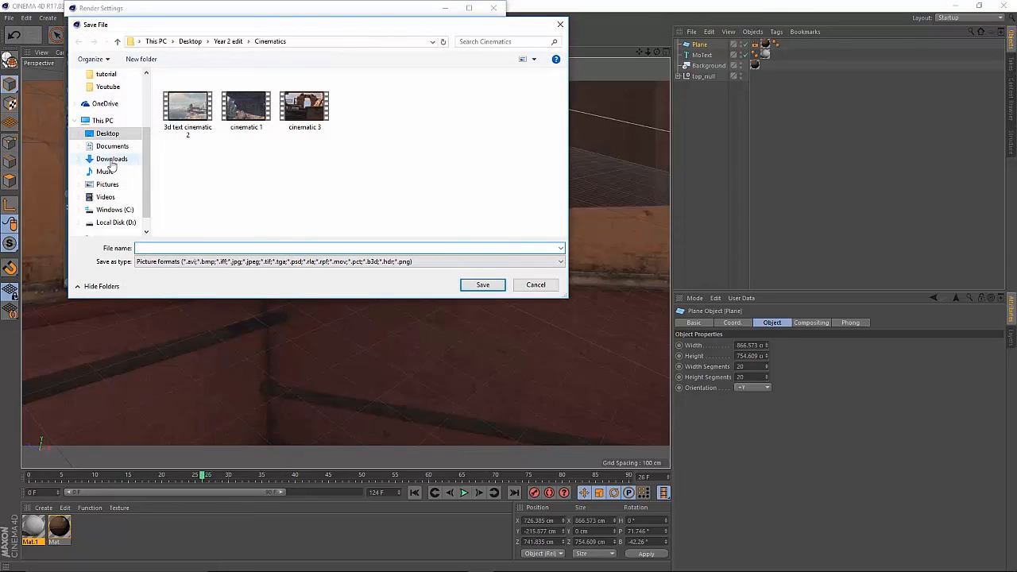
click(108, 132)
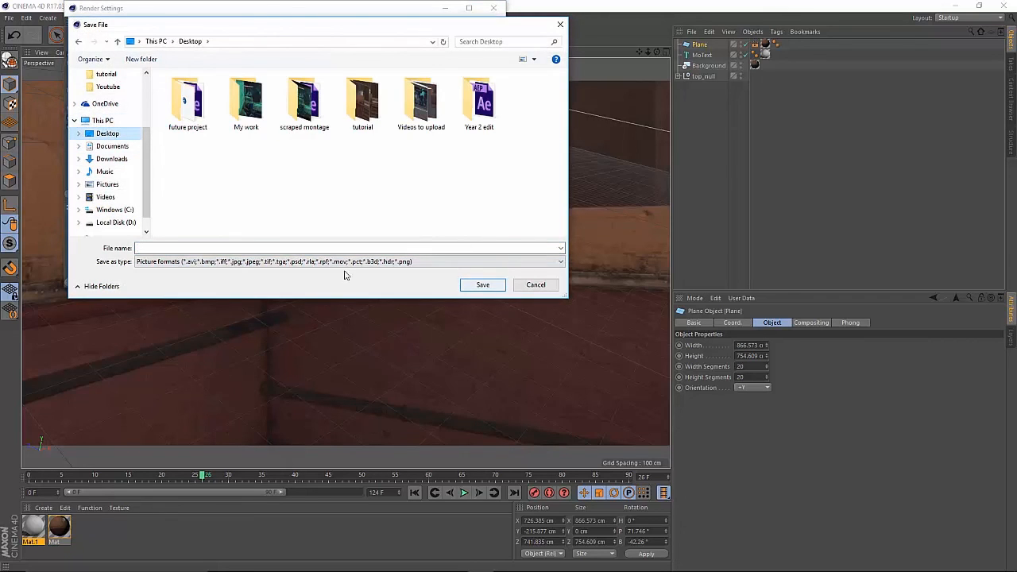
click(270, 248)
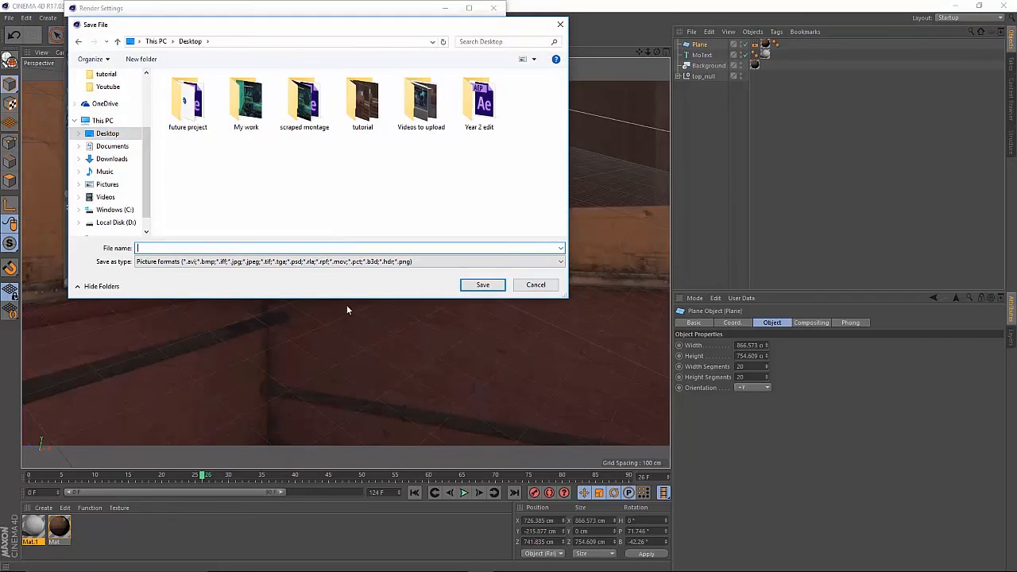
text(tut)
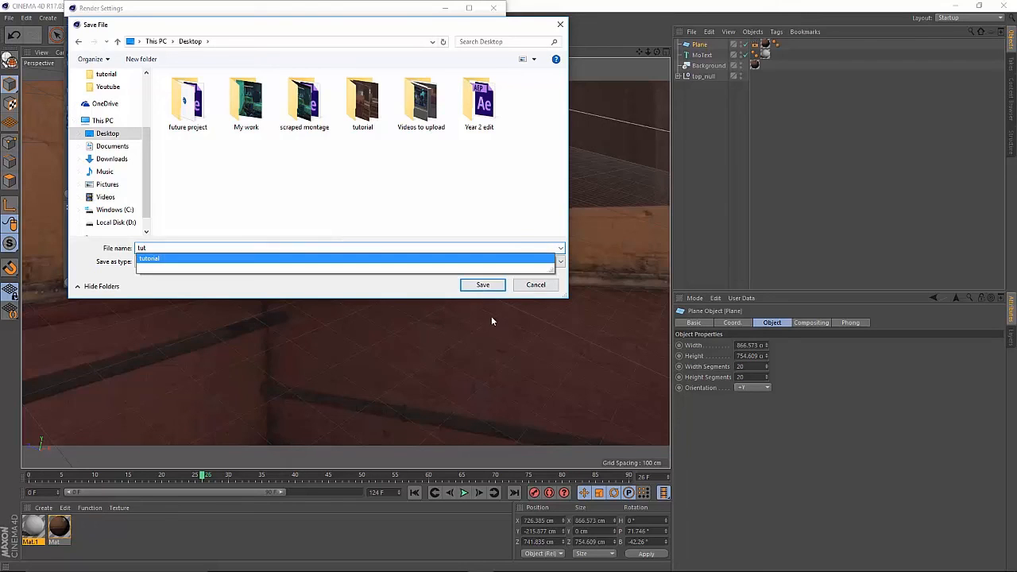
click(483, 285)
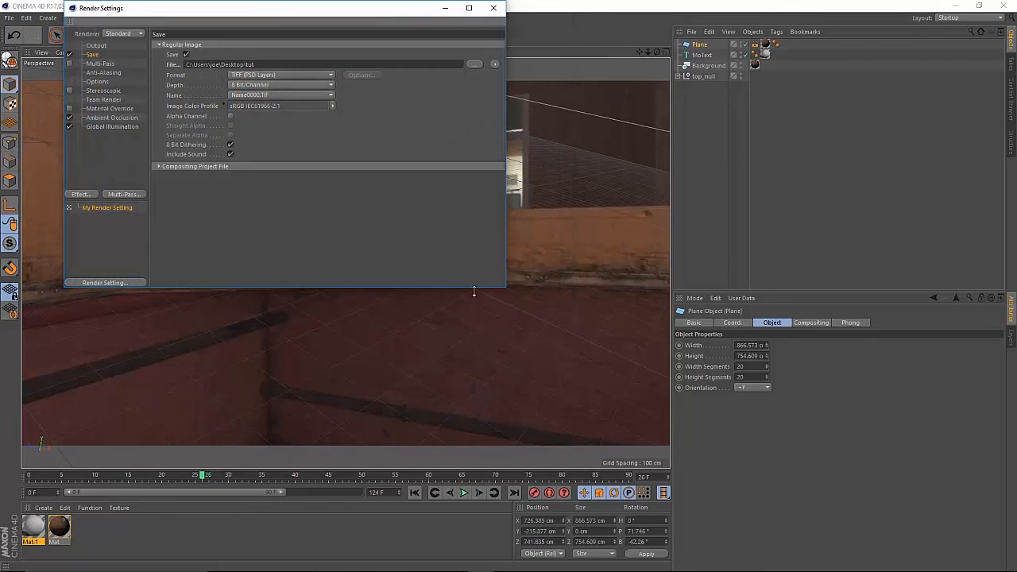
click(274, 74)
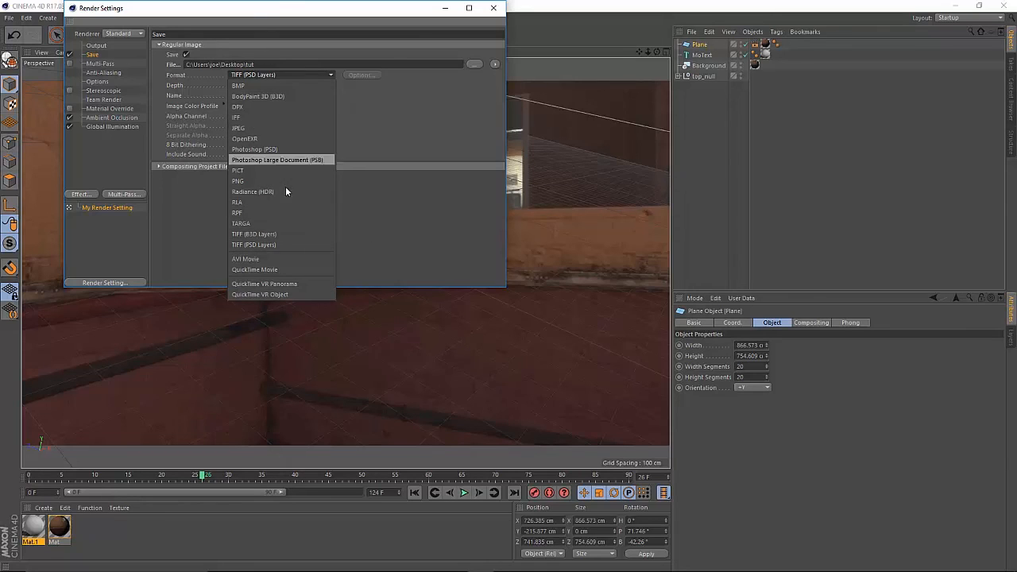
click(247, 259)
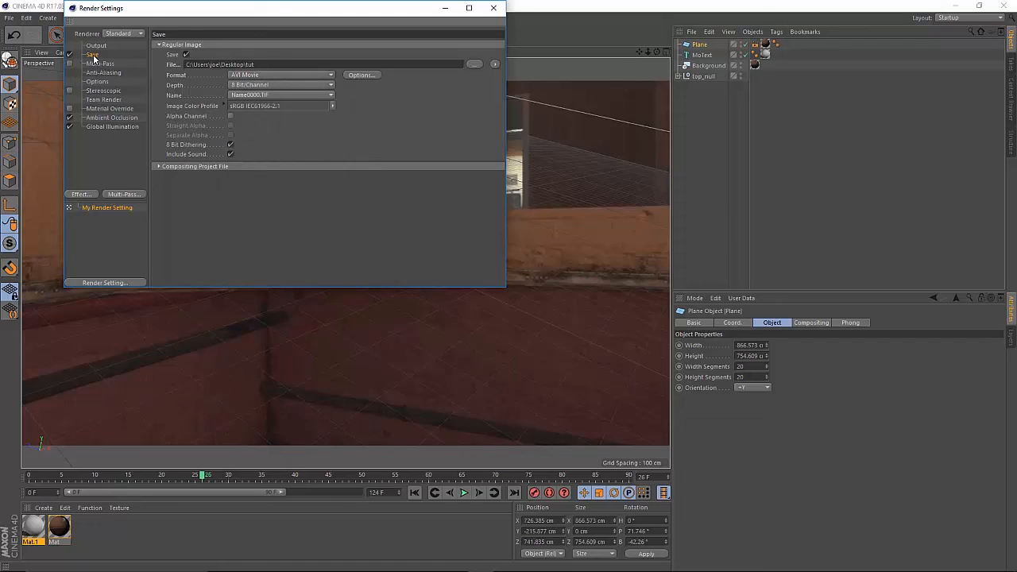
click(493, 8)
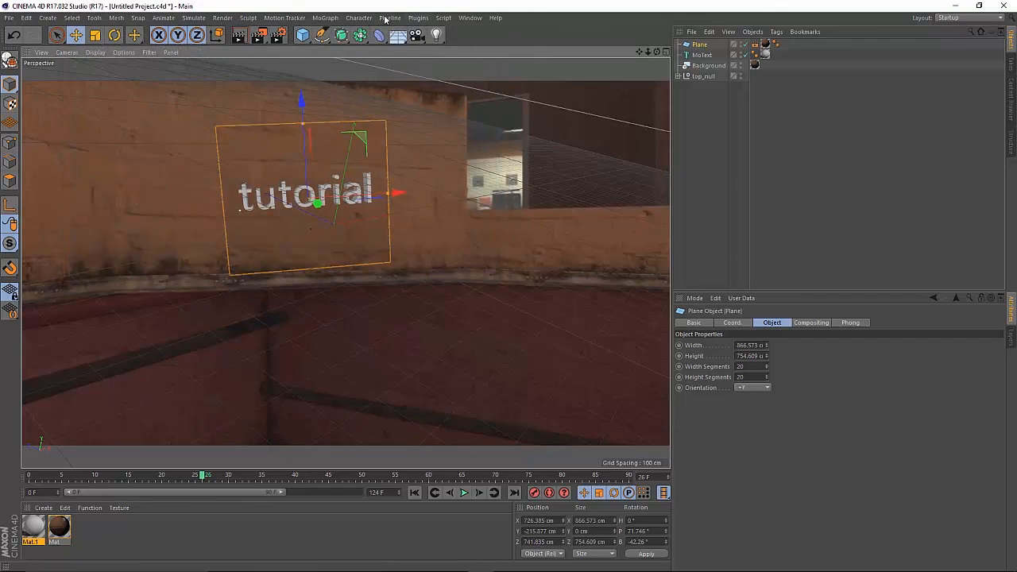
- Add a Light and move it above and to the right of the text, to about X 221 cm, Y 377 cm, Z -297 cm
click(437, 36)
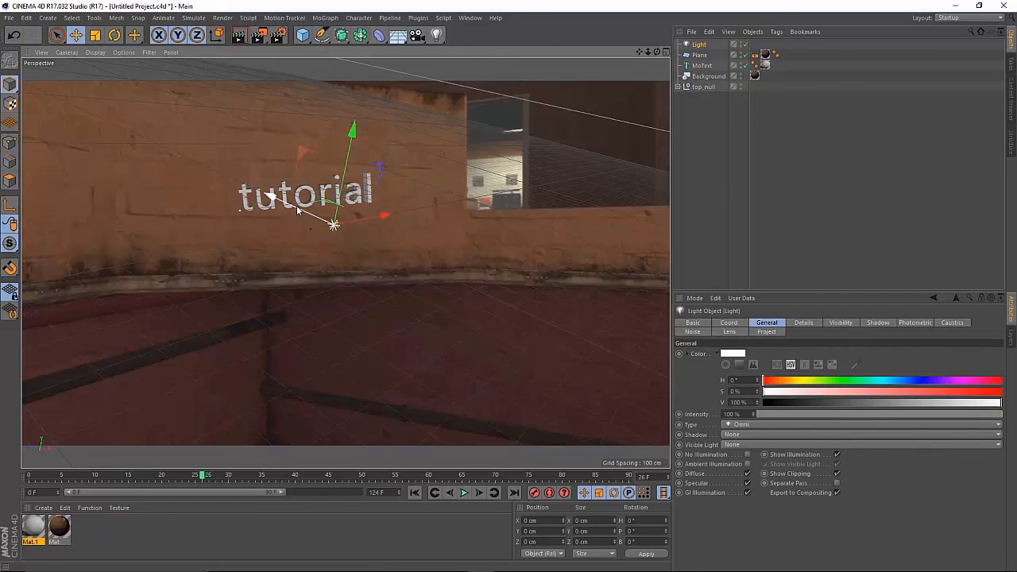
drag(298, 208, 385, 173)
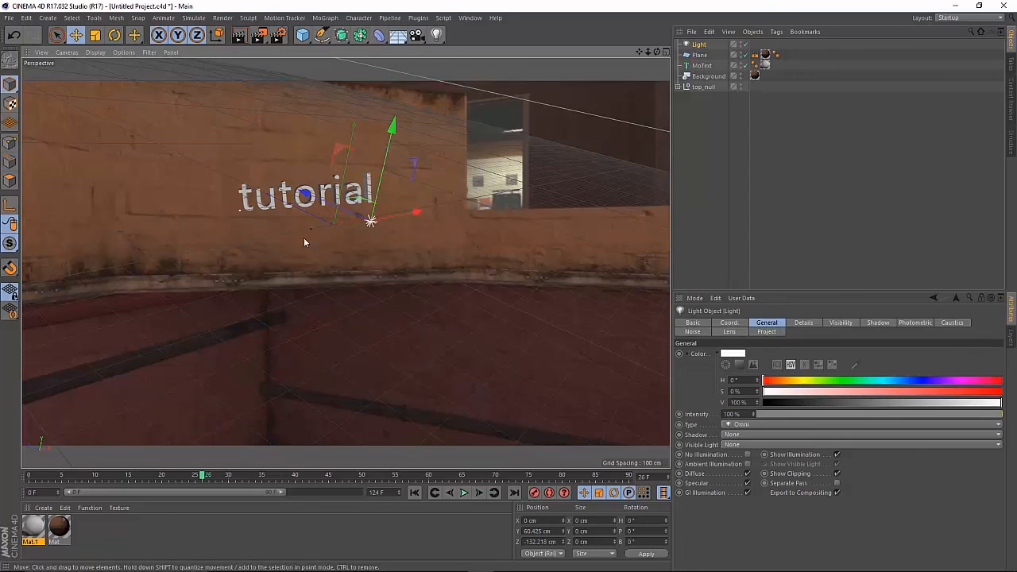
drag(307, 196, 490, 109)
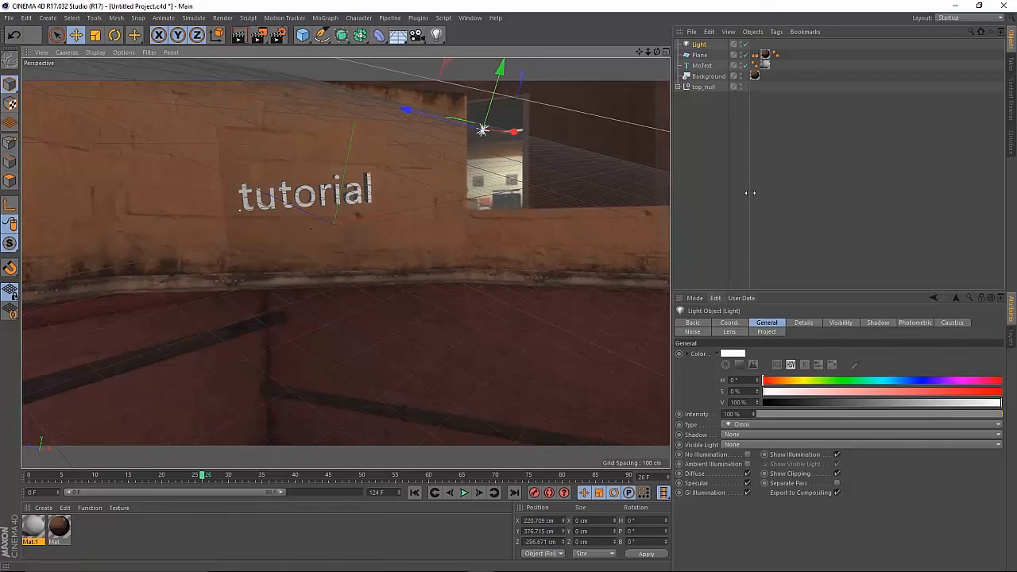
- Give the Light Shadow Maps (Soft) shadows with 80% density, and preview the render
click(876, 323)
click(751, 354)
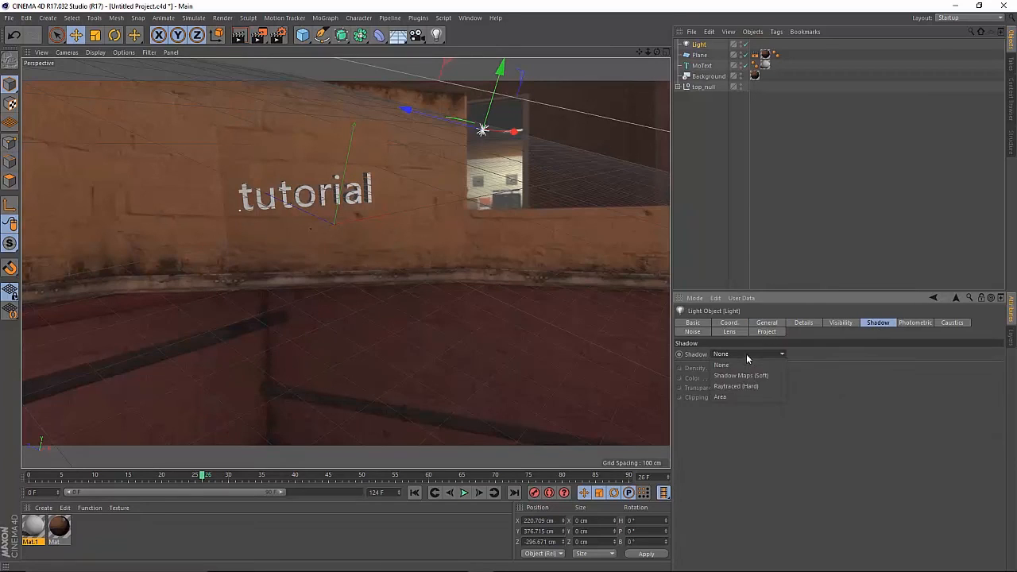
click(744, 376)
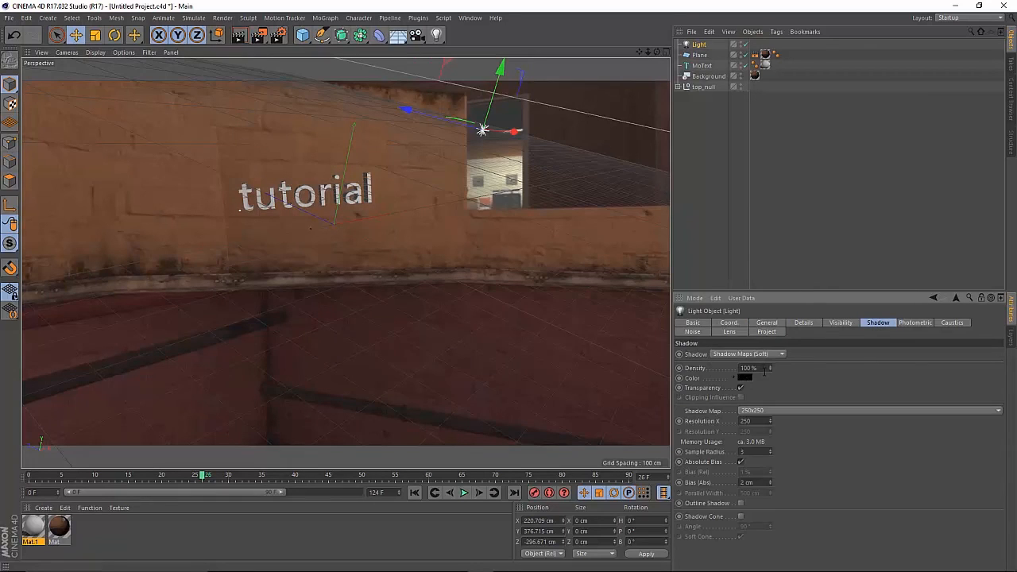
text(80)
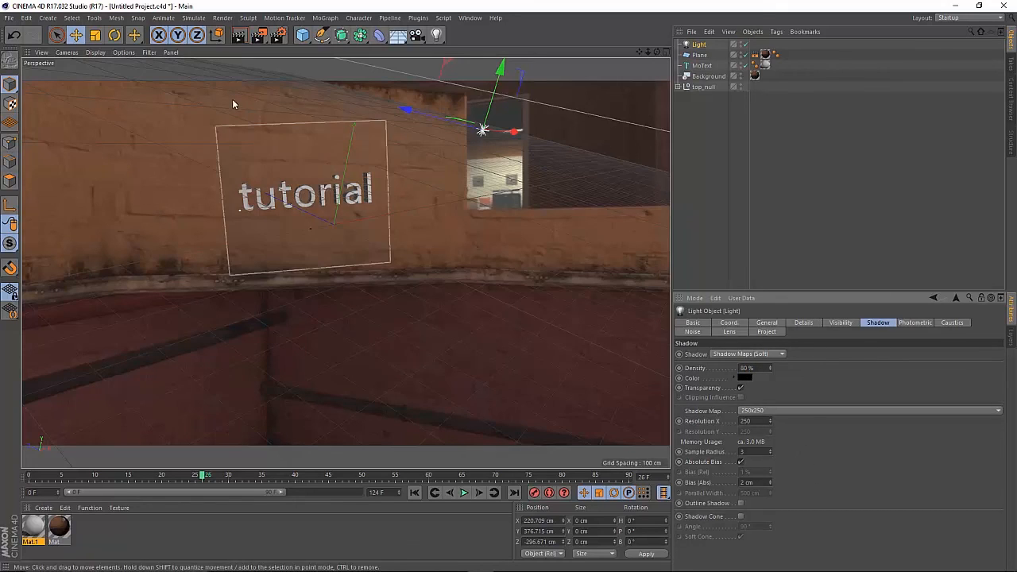
click(238, 35)
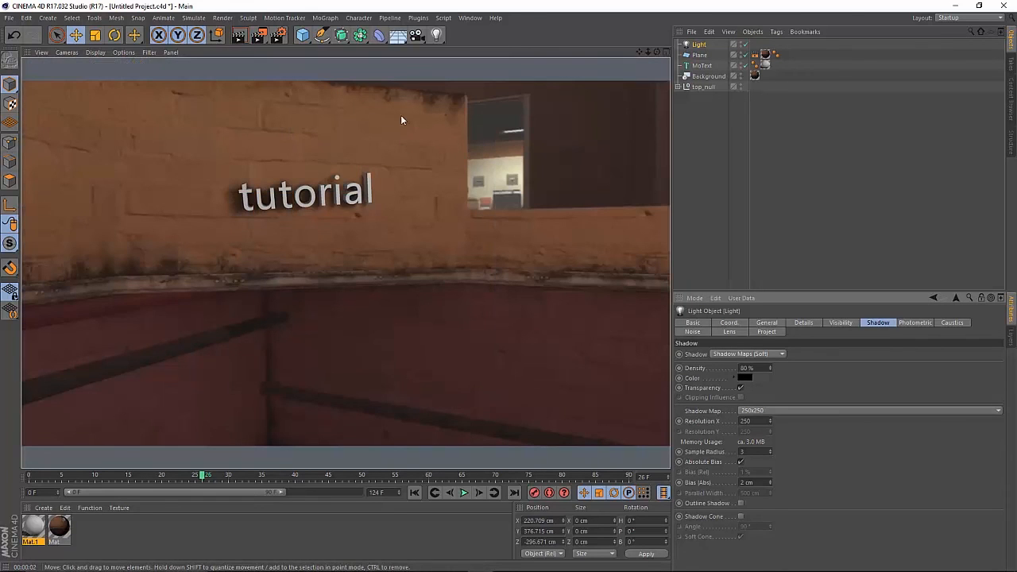
- Rotate the MoText to a bank angle of about -8.9° to level it on the wall, and preview the render
click(323, 190)
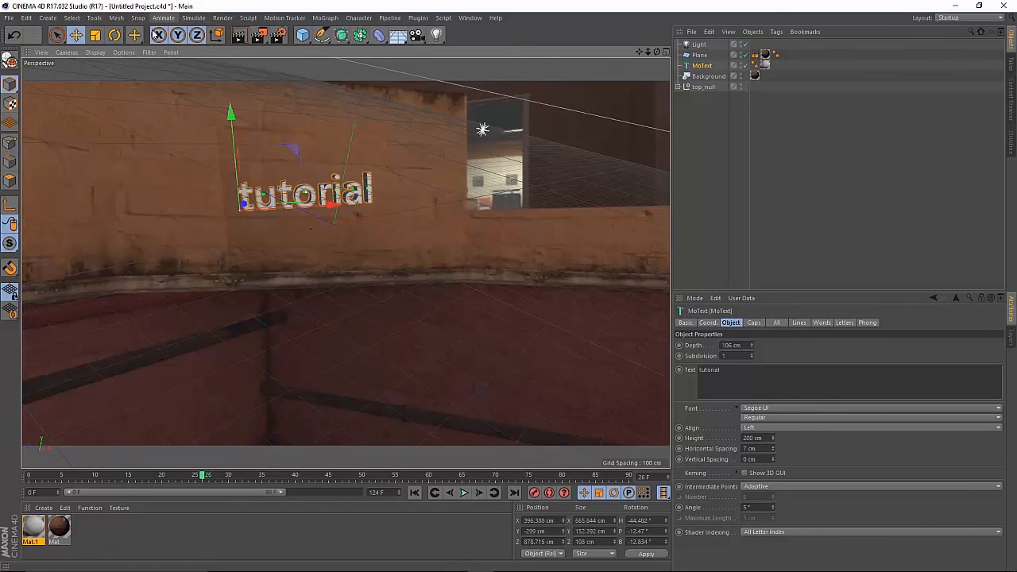
click(115, 35)
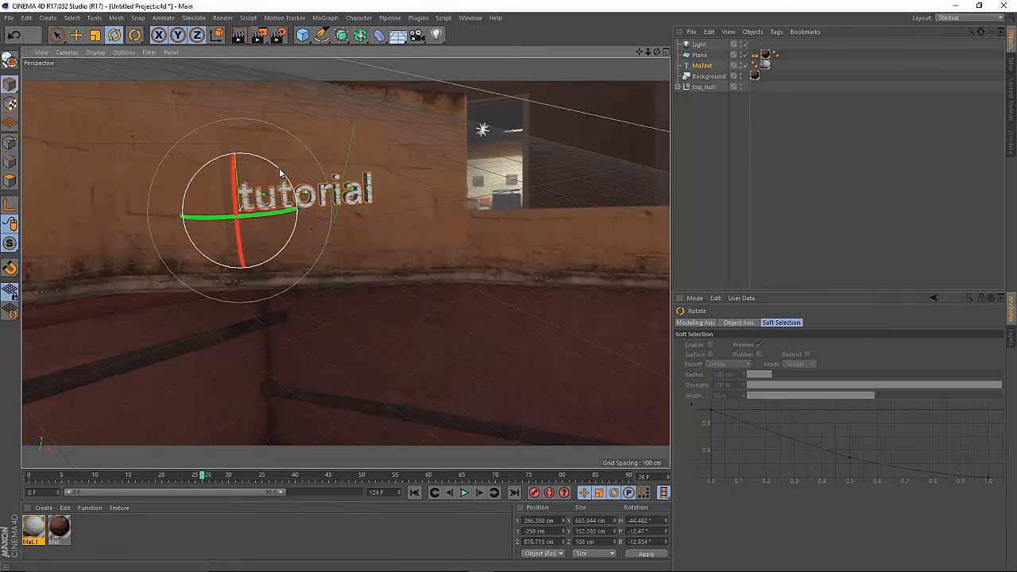
mouse_move(281, 172)
mouse_down()
mouse_move(263, 163)
mouse_move(277, 170)
mouse_move(273, 159)
mouse_up()
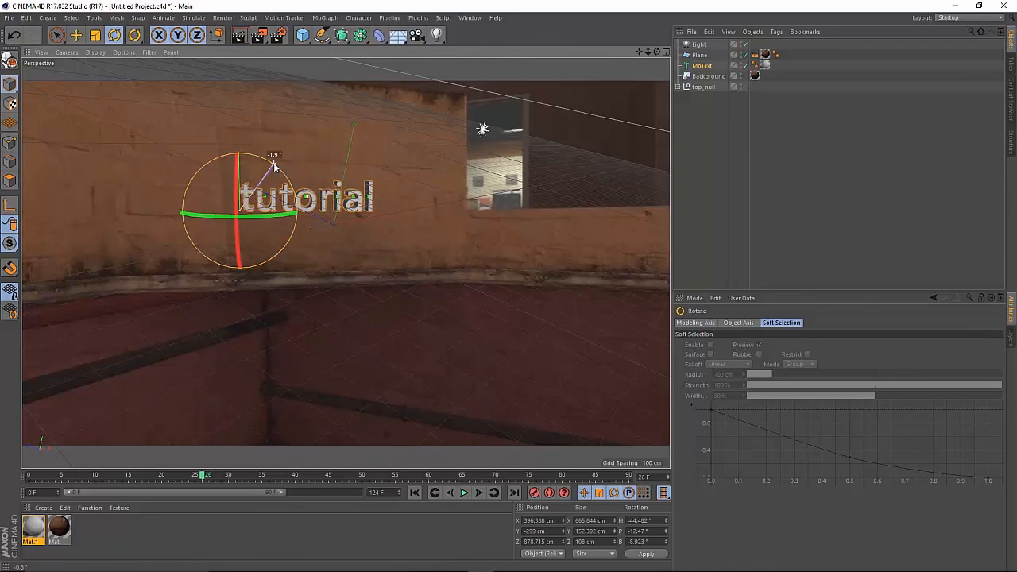
key(ctrl+r)
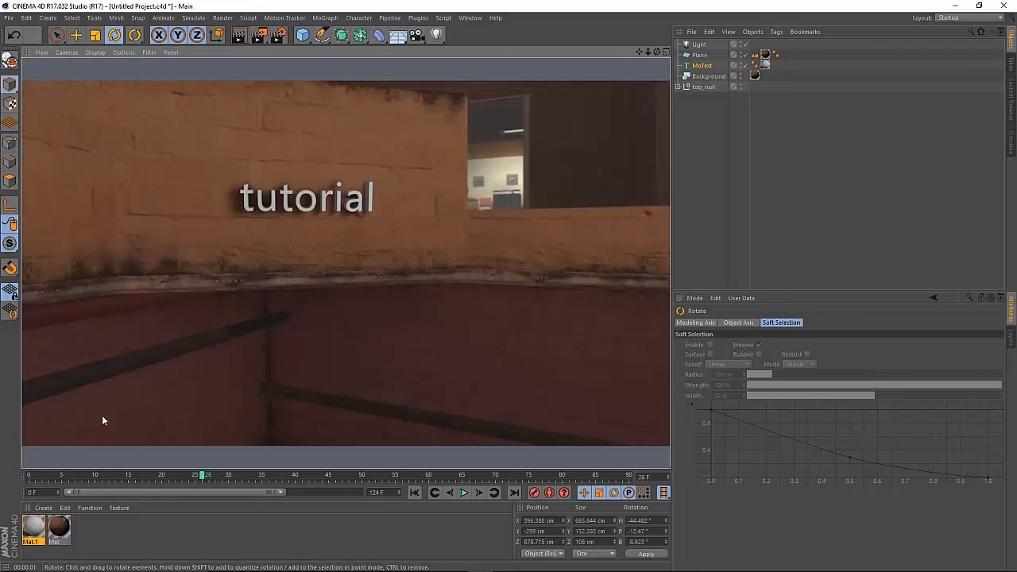
- Move the Light down and closer to the wall beside the text, to about X 751 cm, Y 70 cm, Z 9 cm
click(700, 67)
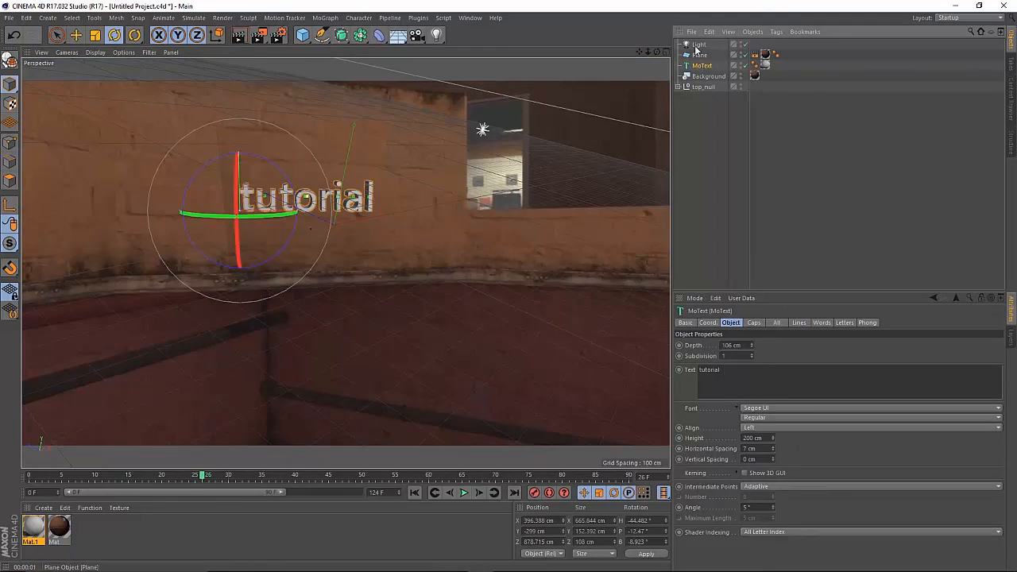
click(698, 45)
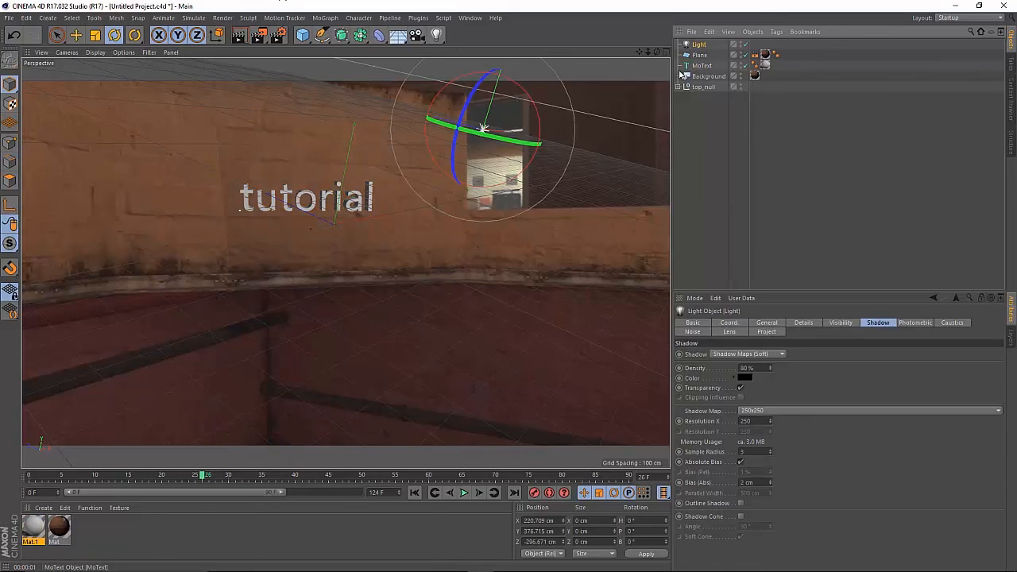
click(75, 35)
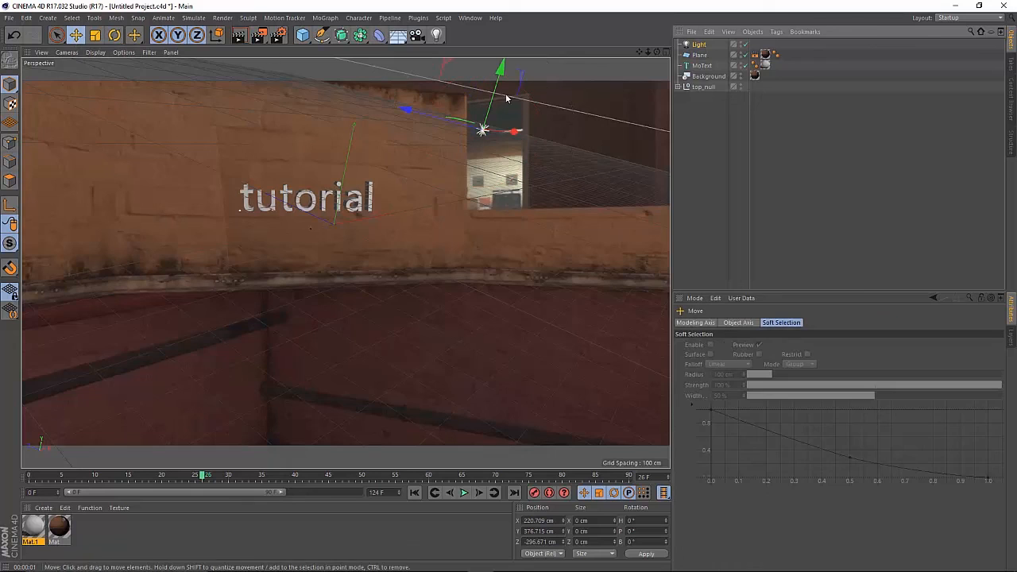
drag(490, 108, 477, 201)
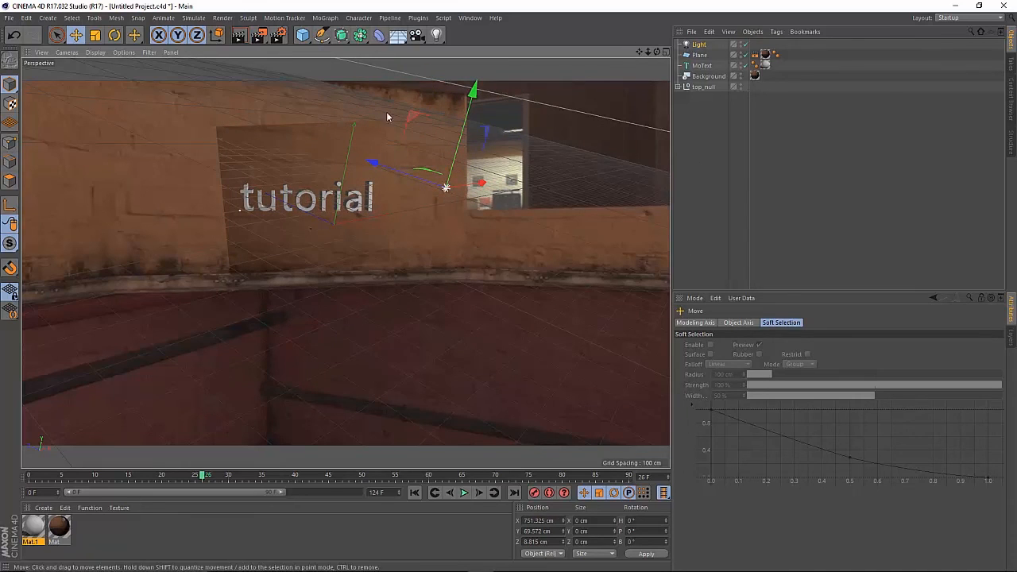
- Adjust the Global Illumination gamma and set the Irradiance Cache record density to High in the render settings
click(278, 35)
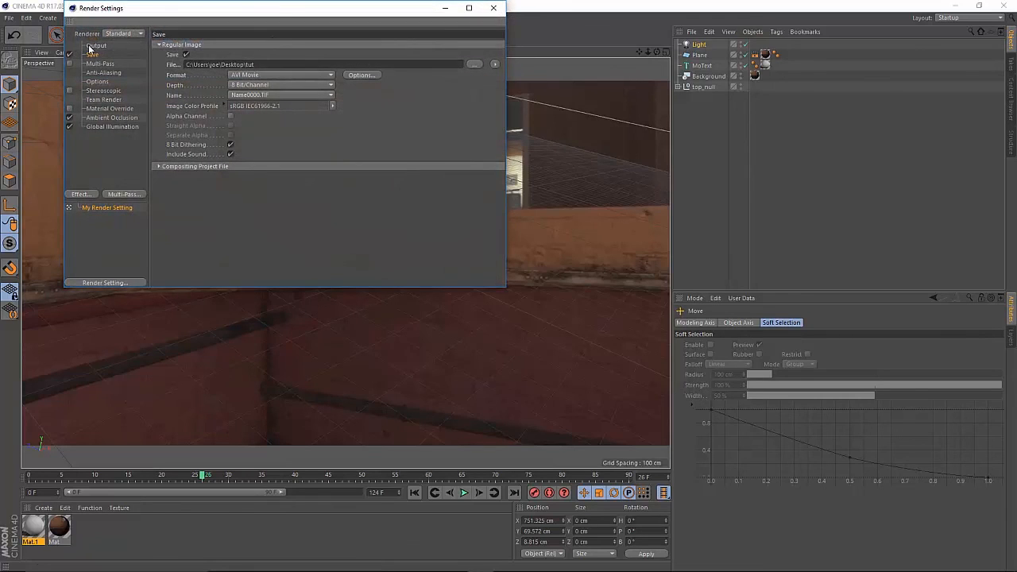
click(101, 117)
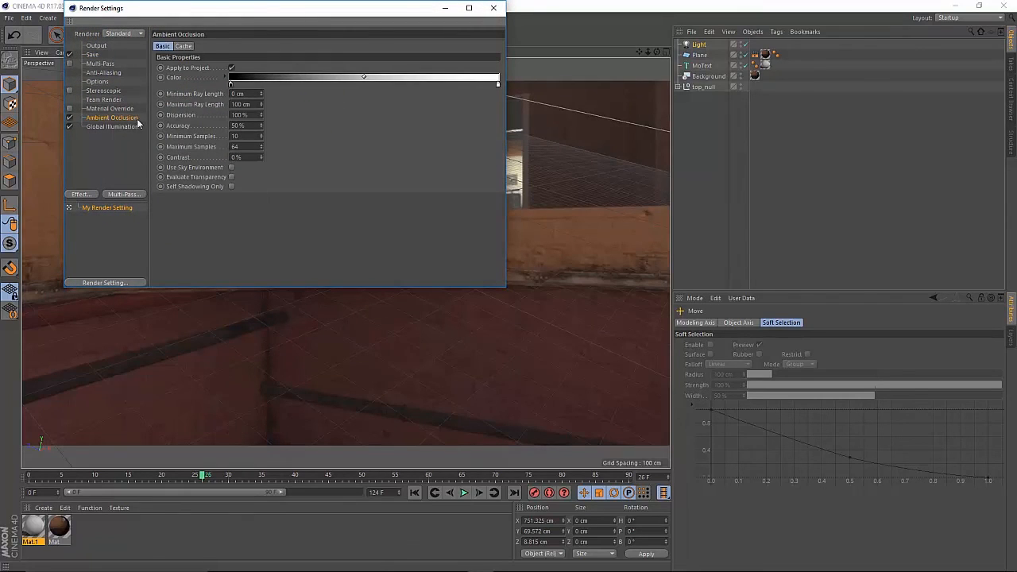
click(125, 127)
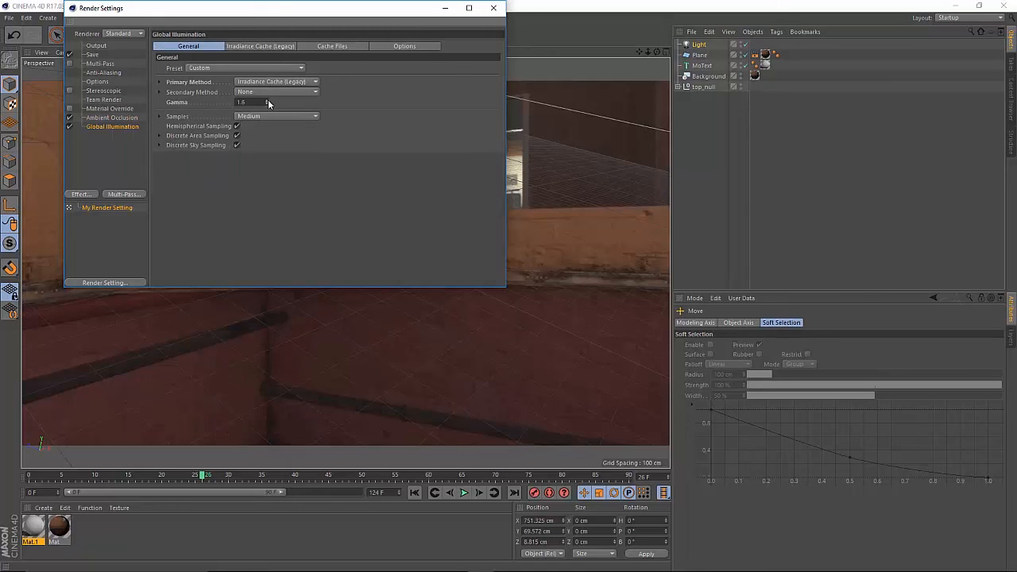
drag(267, 101, 266, 88)
click(253, 47)
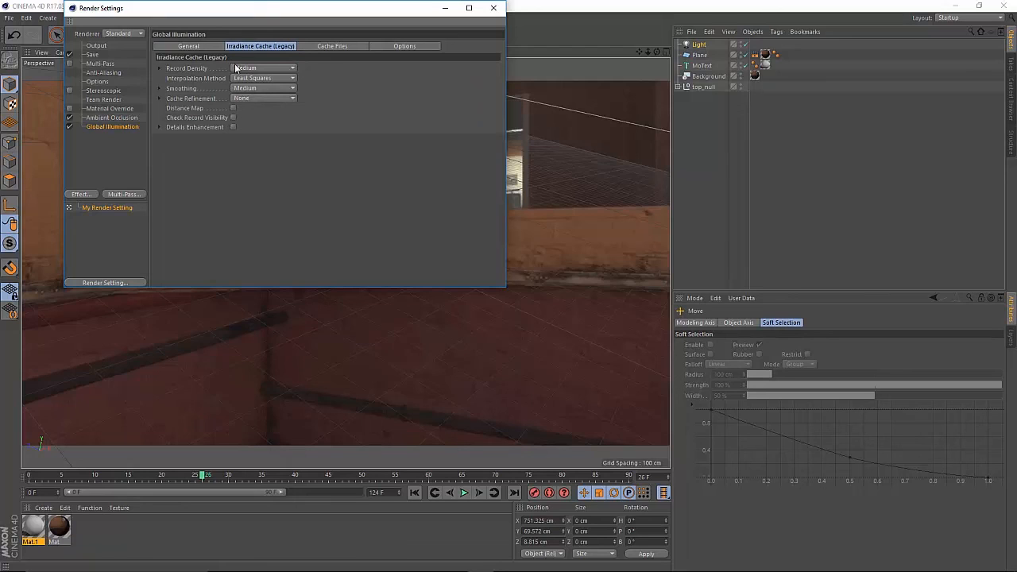
click(198, 47)
click(251, 47)
click(236, 69)
click(251, 120)
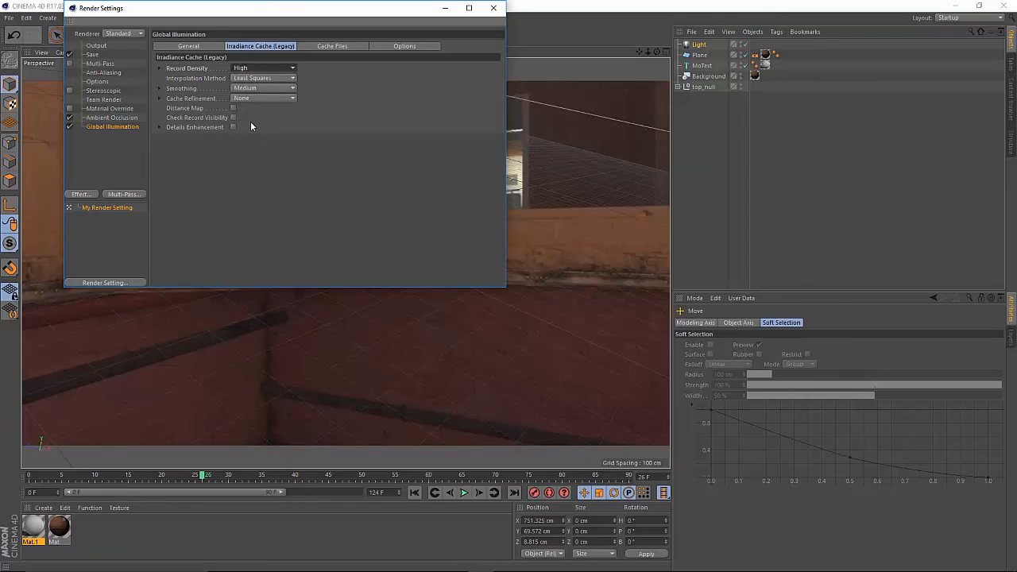
click(493, 8)
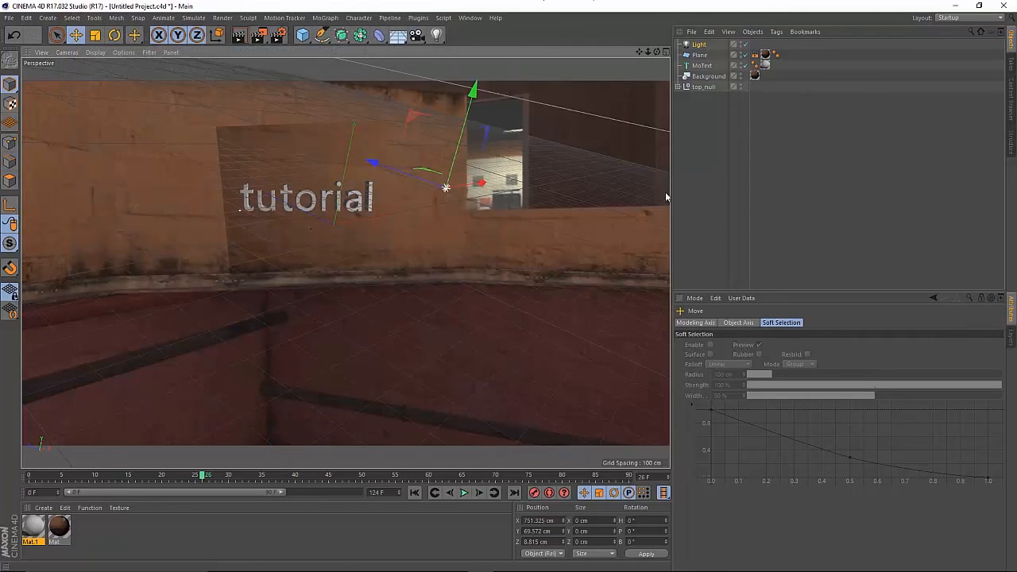
- Set the Light's shadow density to 83% and preview the render
click(698, 44)
click(771, 368)
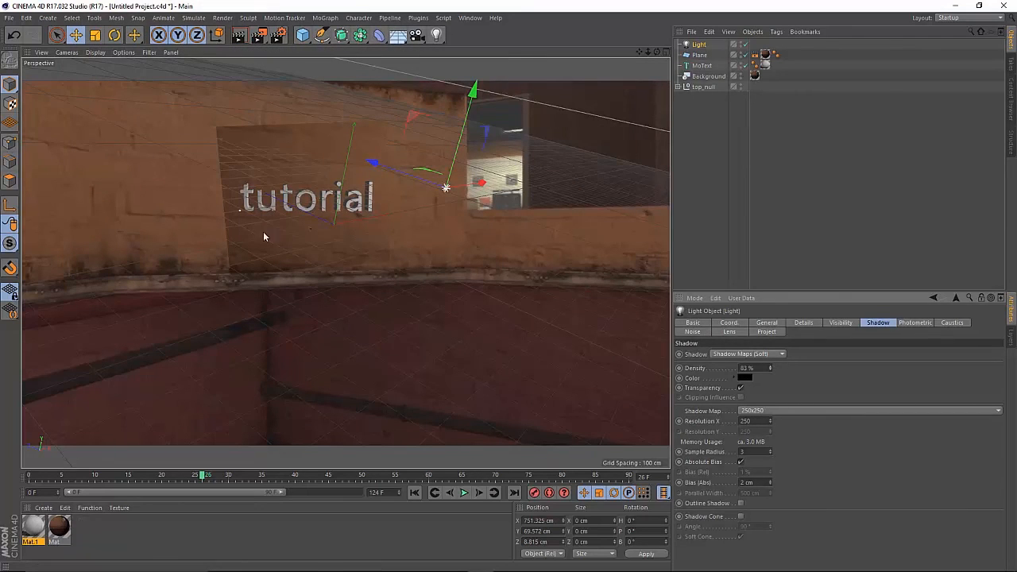
key(ctrl+r)
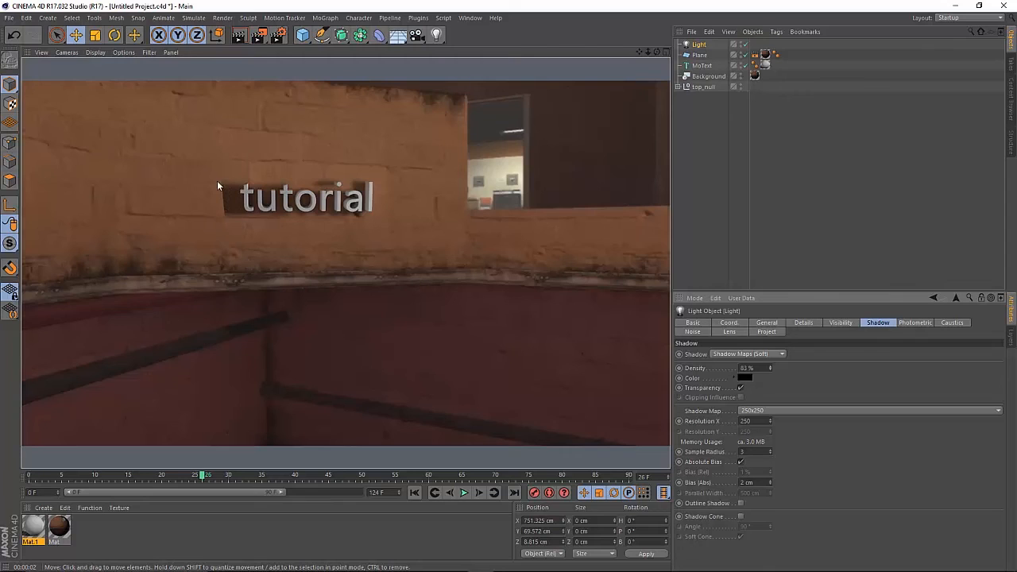
- Widen the Plane behind the text to about 1734 cm and preview the render
click(698, 55)
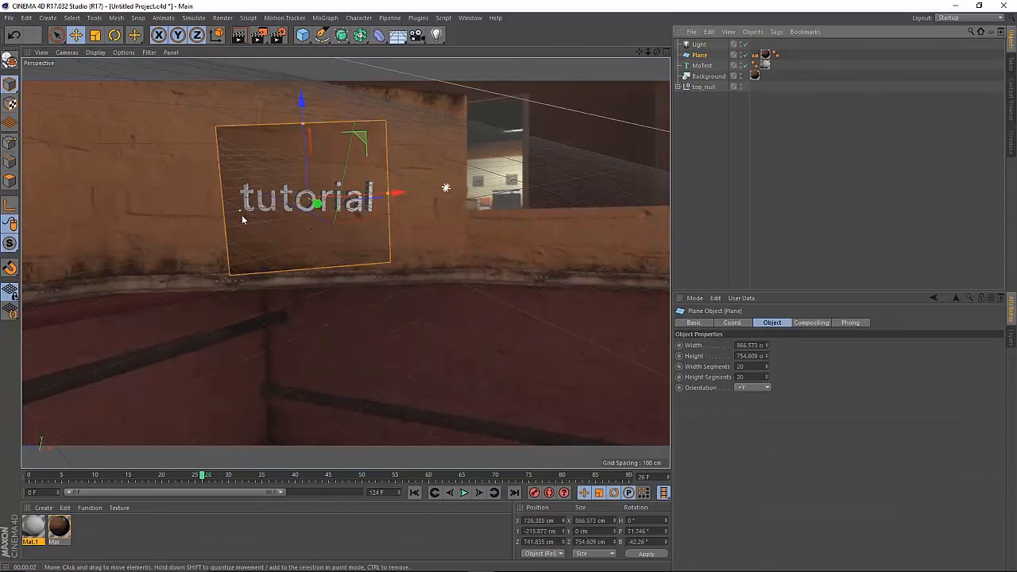
drag(391, 197, 465, 203)
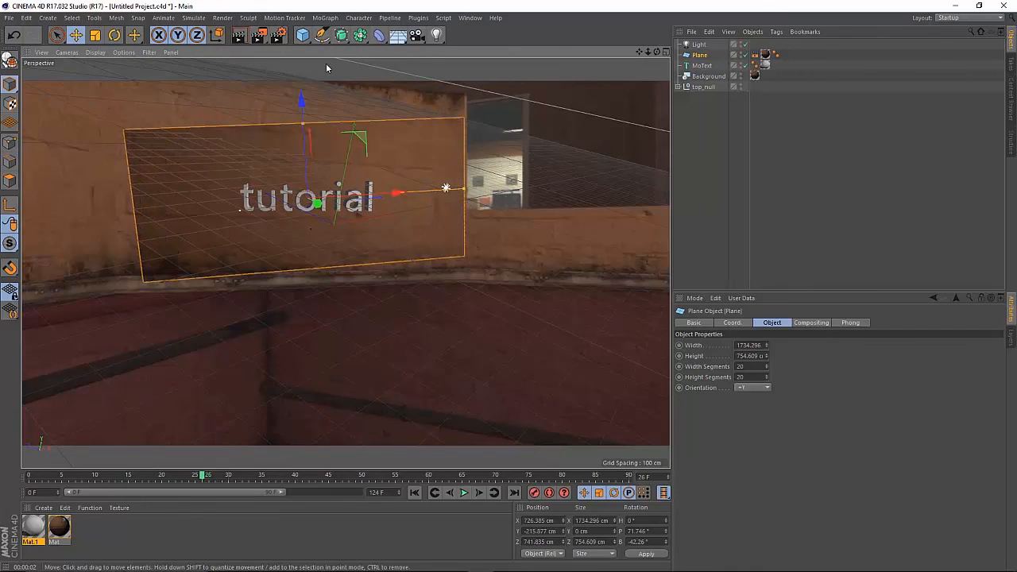
click(242, 37)
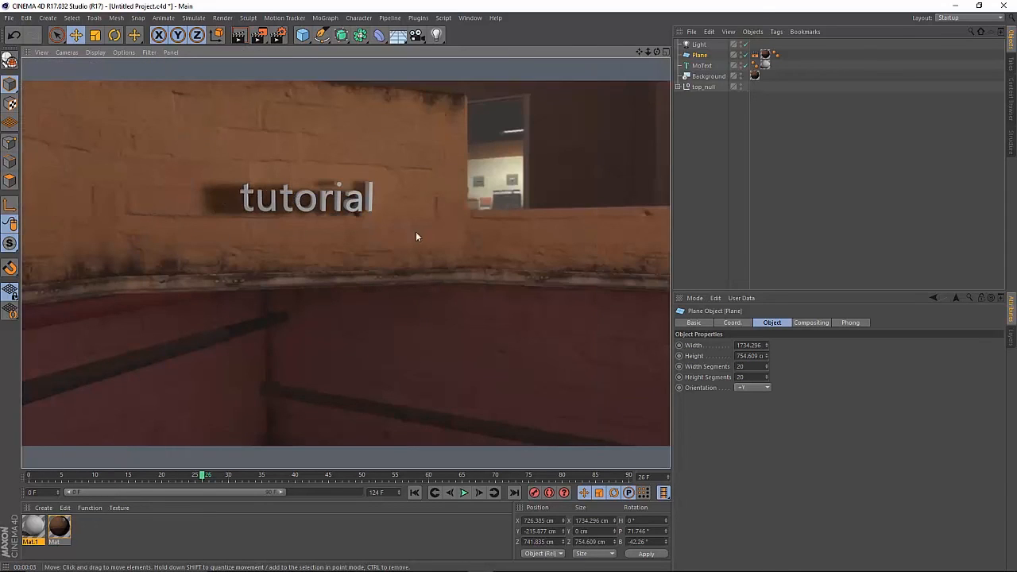
- Darken the text material Mat.1 by setting its color's V value to 59%, and preview the render
double_click(34, 525)
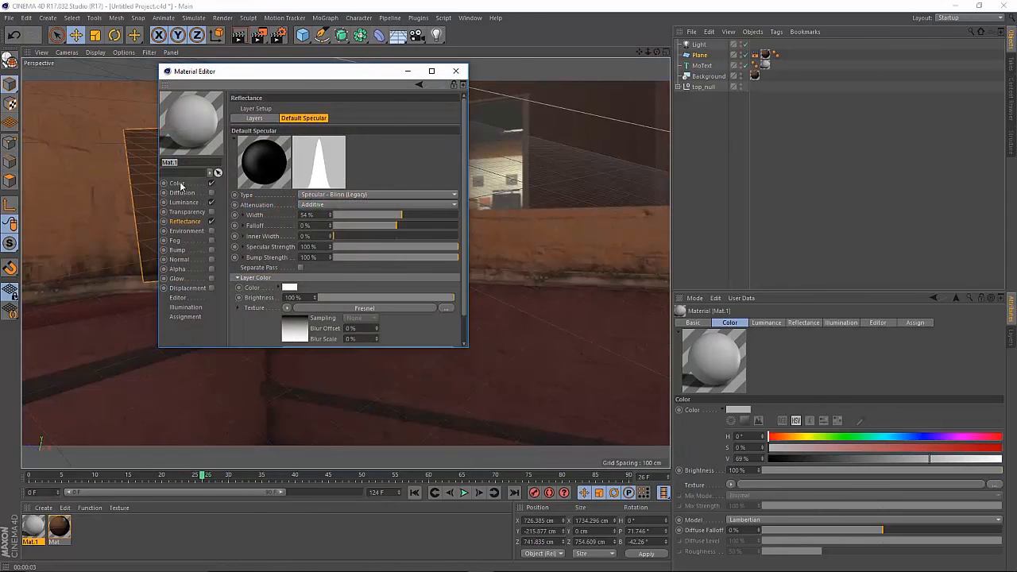
click(181, 183)
click(294, 109)
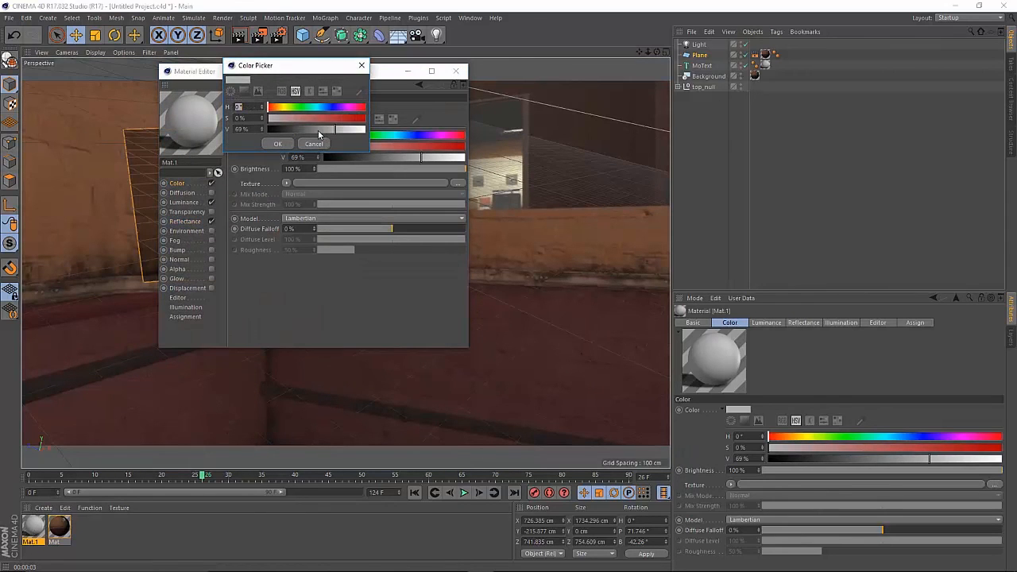
click(325, 130)
click(278, 144)
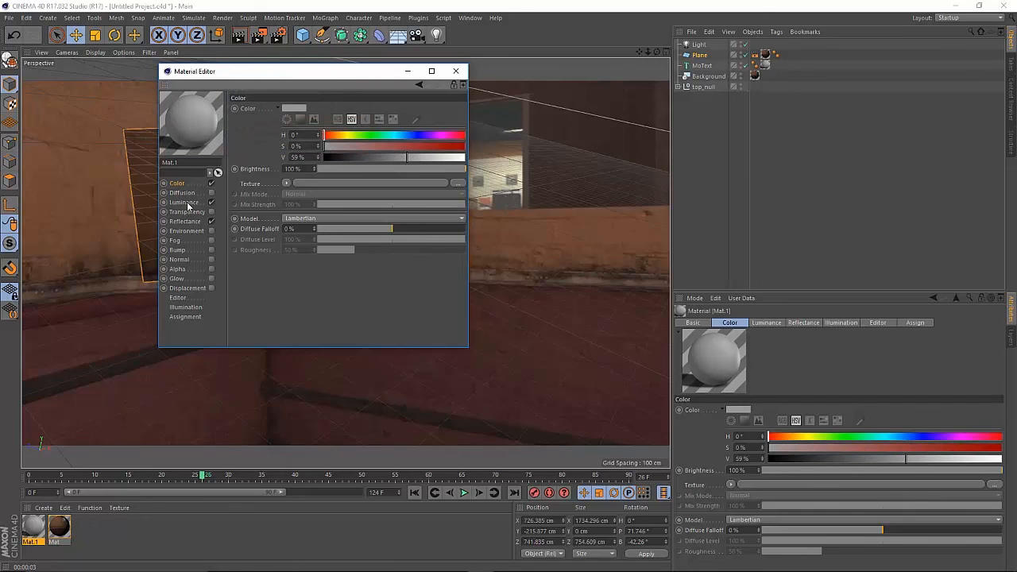
click(455, 71)
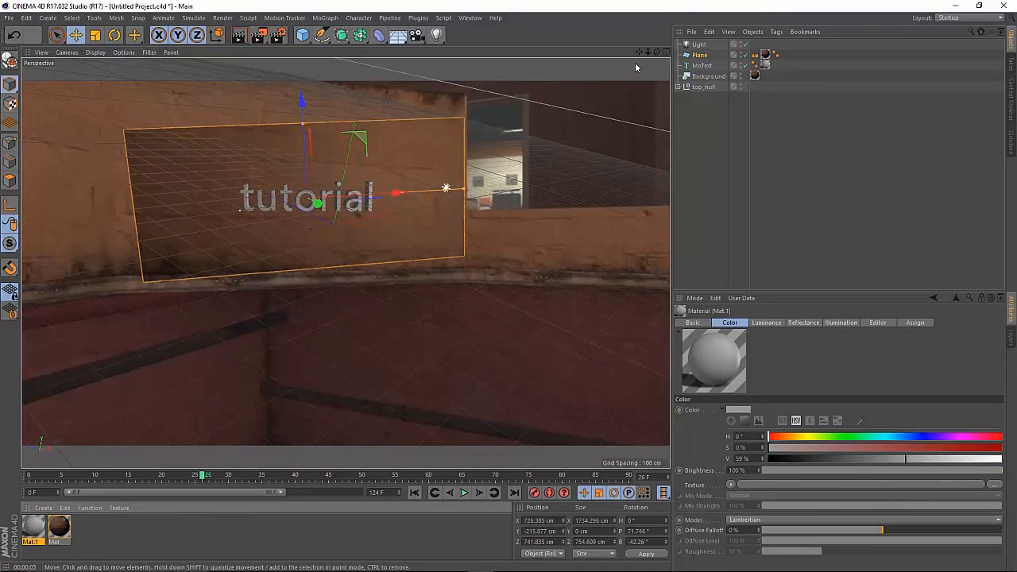
click(236, 42)
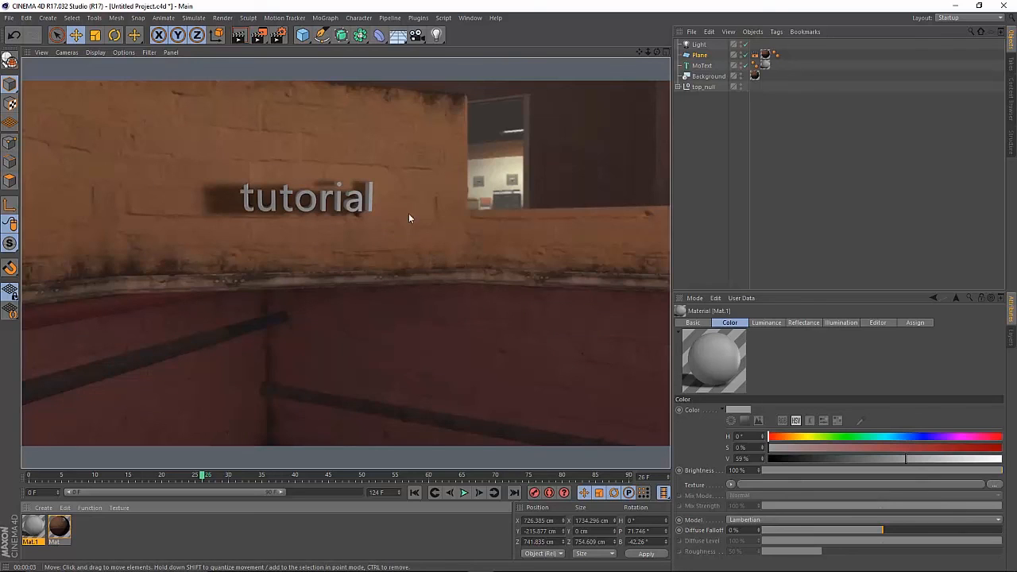
click(239, 322)
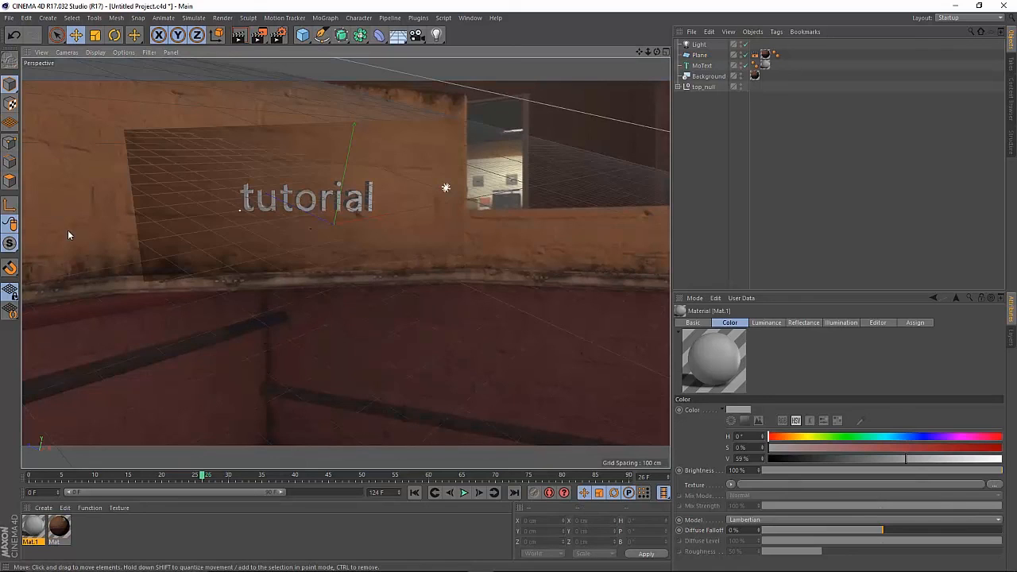